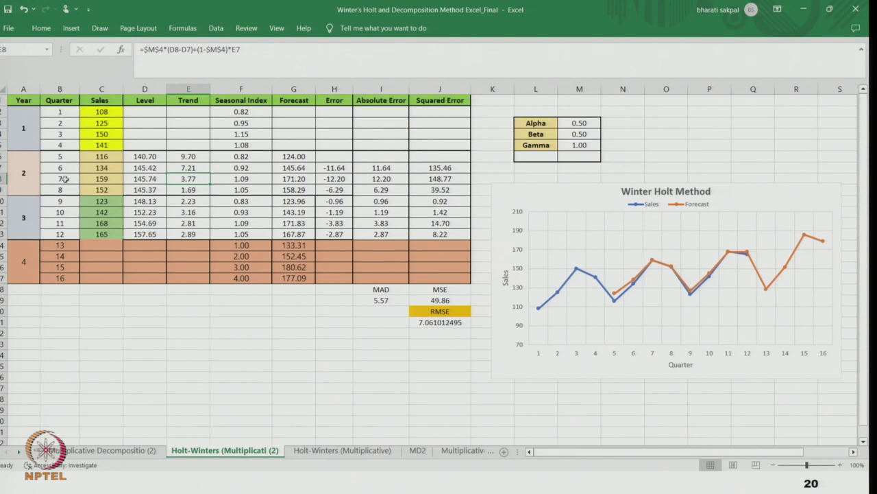
Highlight the quarter numbers 1 to 12 and the matching Sales values for the three years of data
left_click(62, 110)
left_click_drag(61, 110, 71, 231)
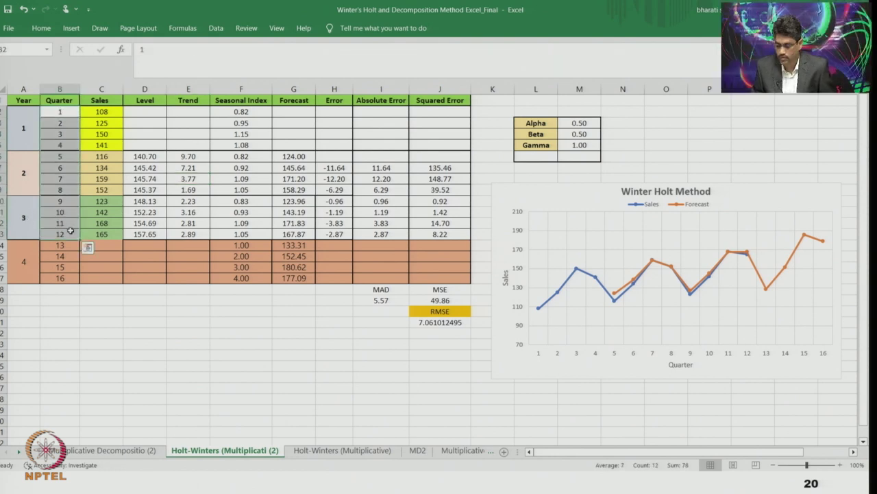
left_click(74, 309)
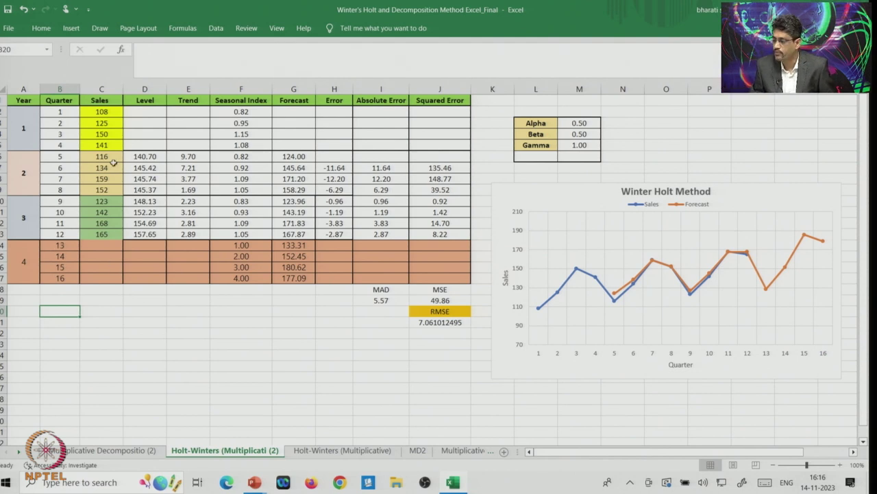
left_click_drag(101, 111, 105, 232)
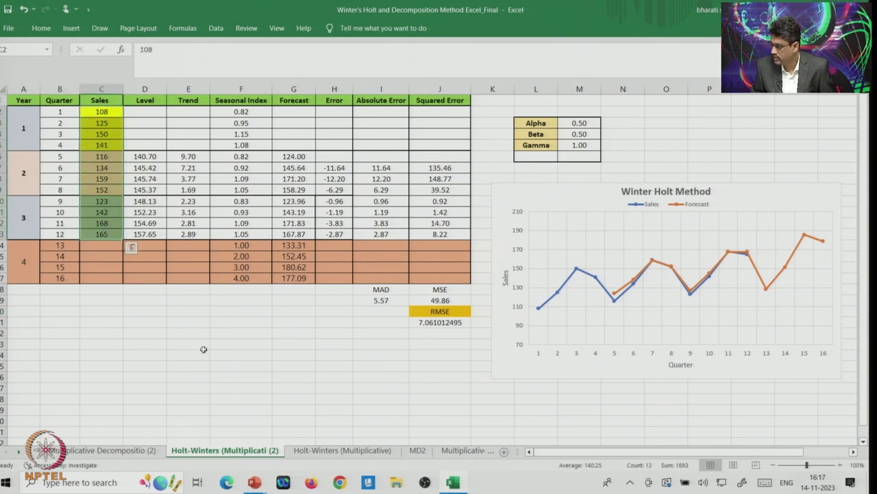
left_click(194, 367)
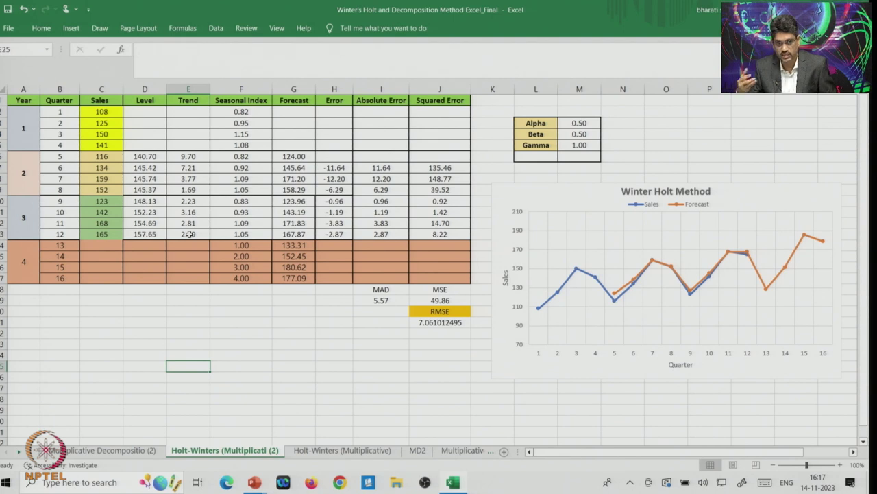
Inspect the Seasonal Index formulas of quarters 1 and 2 and highlight the indices of the first four quarters
double_click(242, 112)
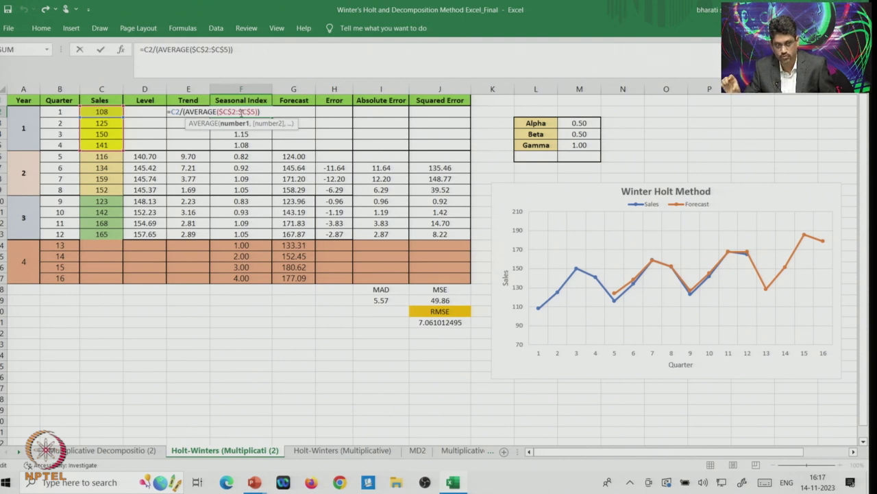
key("Return")
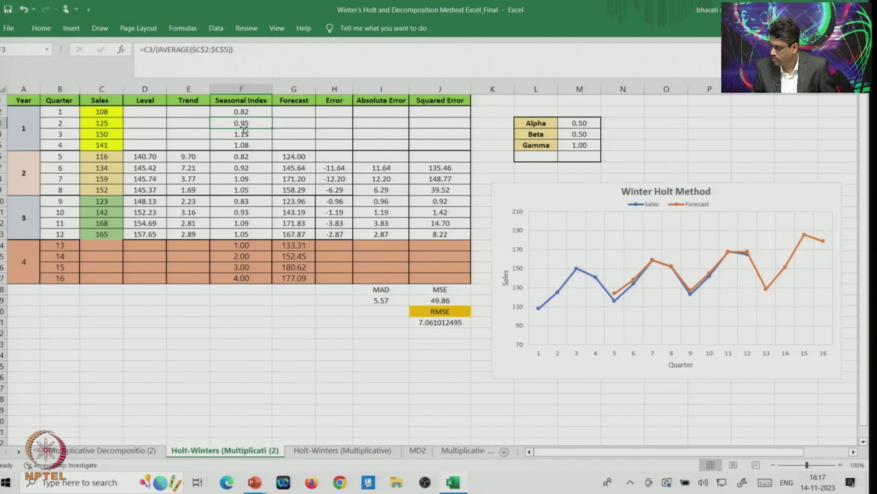
double_click(241, 124)
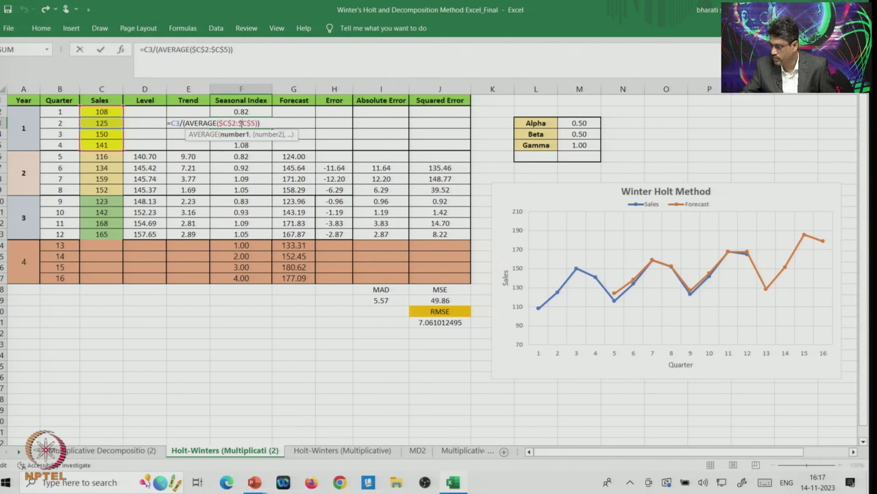
key("Return")
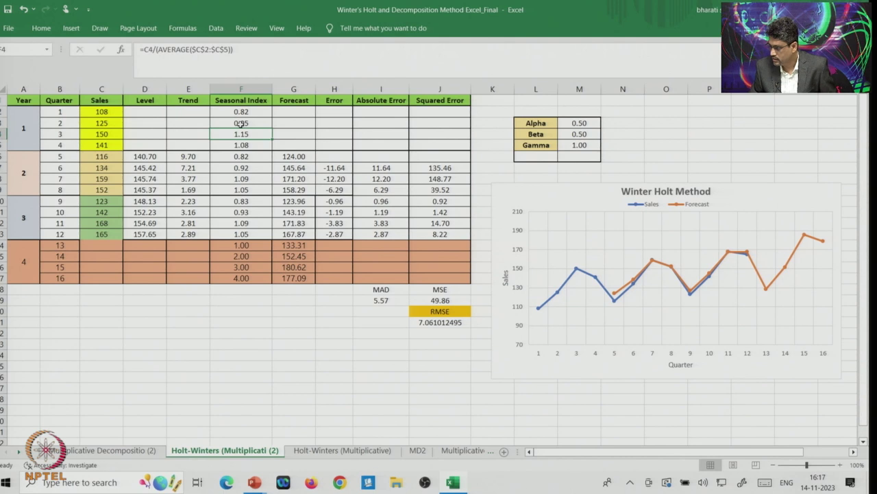
left_click_drag(244, 112, 242, 140)
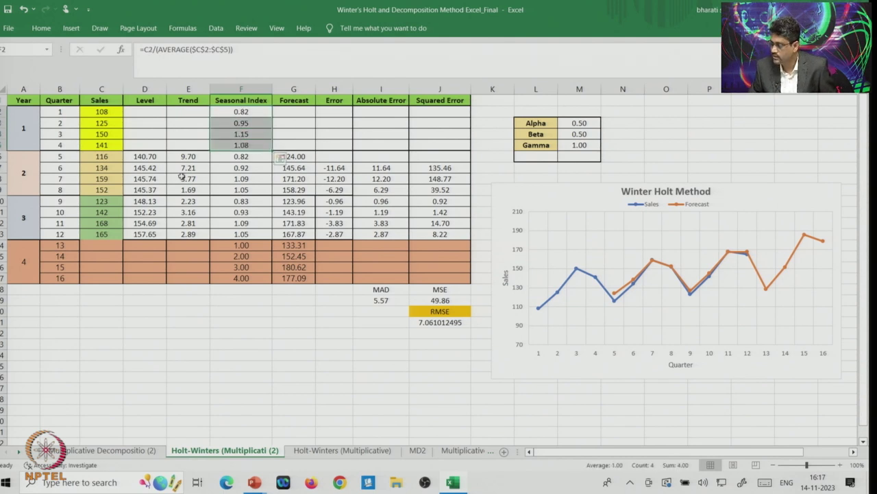
left_click(147, 145)
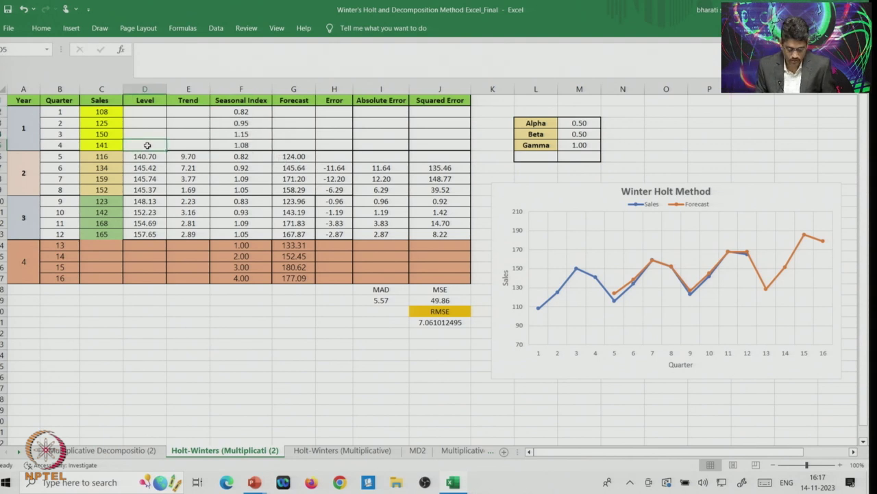
Handwrite the note "L, T, S" in ink on the empty cells below the table and underline it
left_click_drag(281, 380, 311, 392)
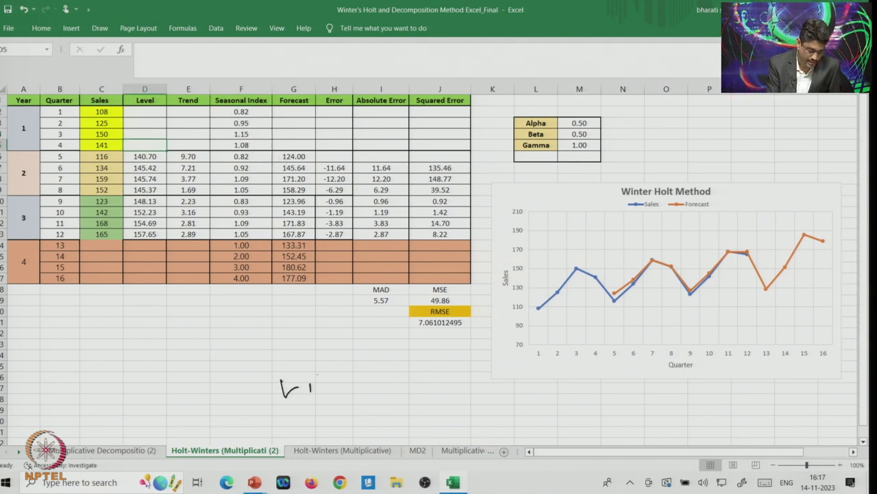
left_click_drag(319, 359, 334, 357)
mouse_move(328, 358)
left_mouse_down()
mouse_move(328, 377)
mouse_move(345, 383)
left_mouse_up()
left_click_drag(358, 350, 351, 361)
left_click_drag(309, 406, 380, 363)
Highlight the Level, Trend and Seasonal Index columns one after another
left_click(140, 89)
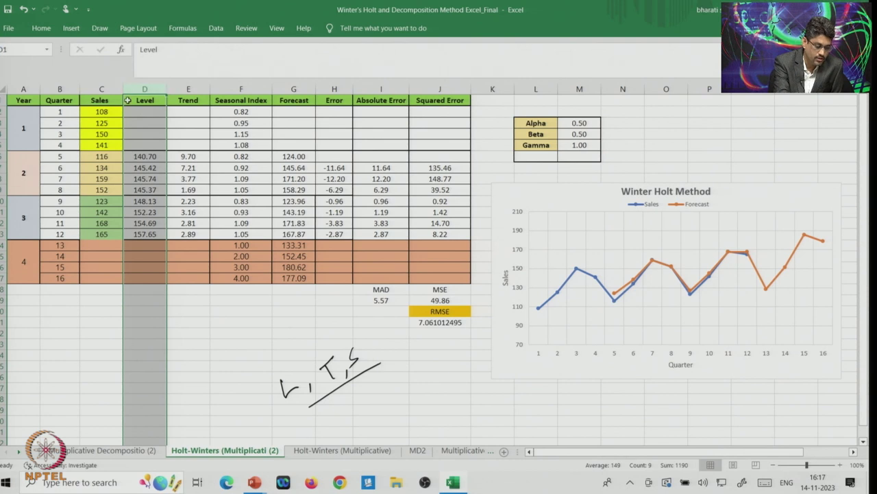
left_click(196, 90)
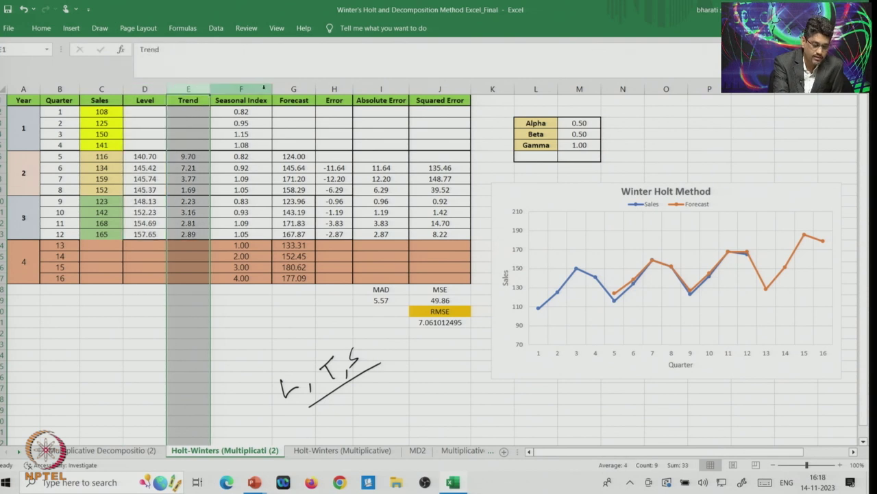
left_click(229, 90)
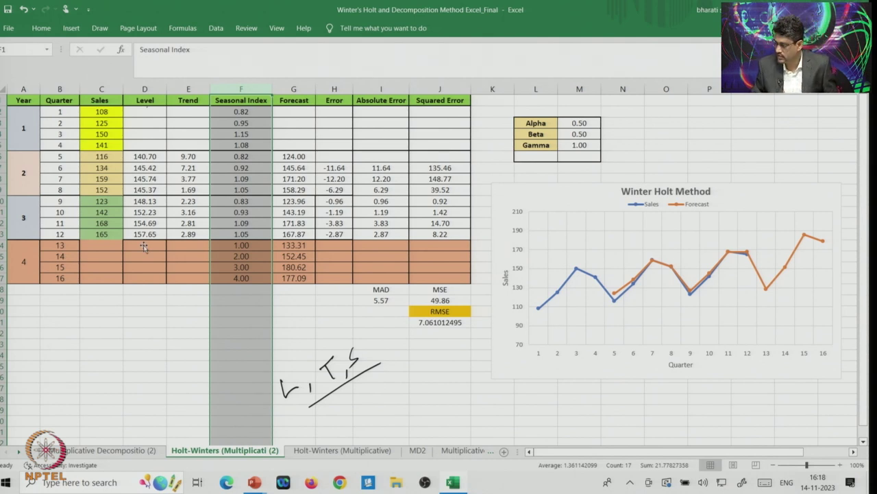
Show the Level formula of quarter 5 and handwrite the matching Y/S ratio in ink below the table
left_click(144, 156)
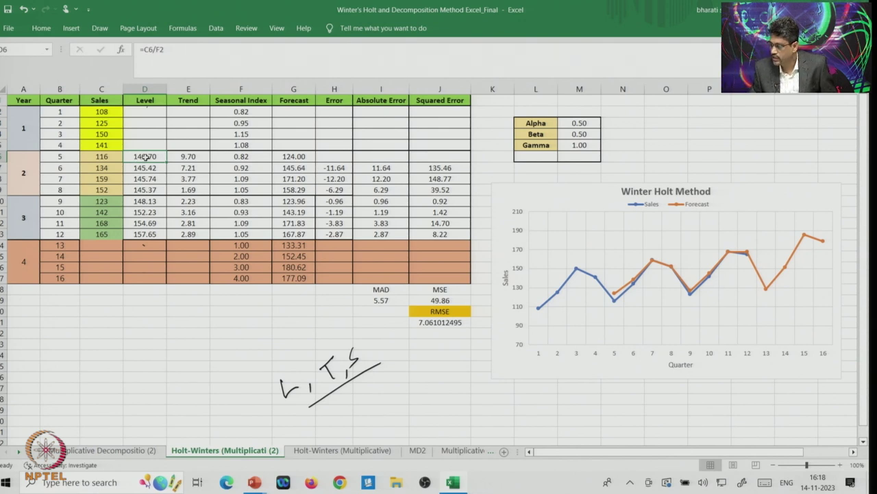
double_click(145, 157)
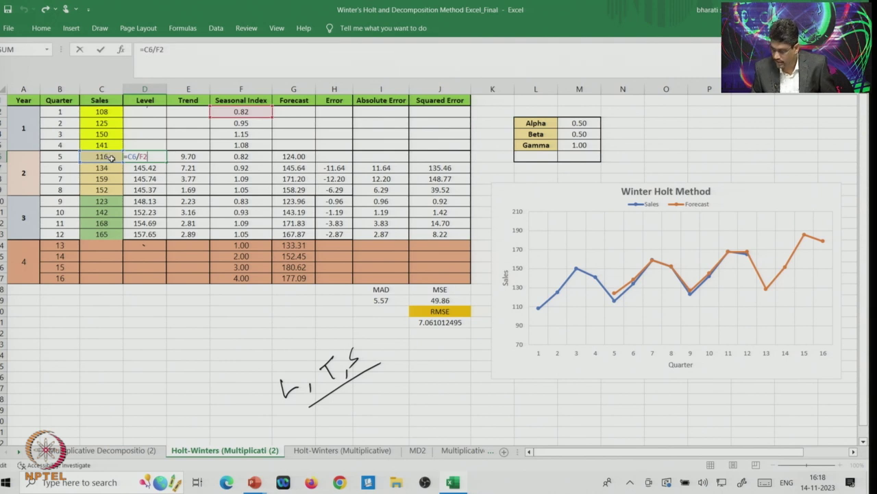
mouse_move(400, 392)
left_mouse_down()
mouse_move(415, 414)
mouse_move(421, 408)
left_mouse_up()
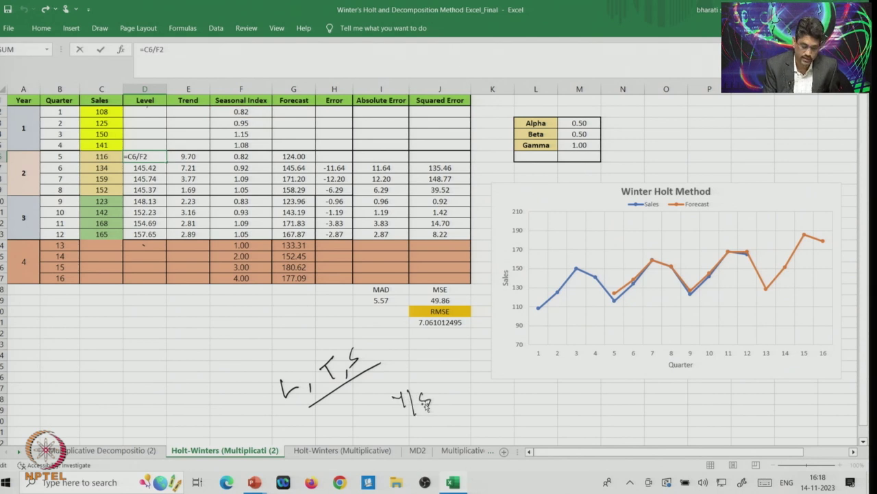
mouse_move(435, 395)
left_mouse_down()
mouse_move(437, 407)
mouse_move(447, 392)
left_mouse_up()
left_click_drag(449, 387, 448, 398)
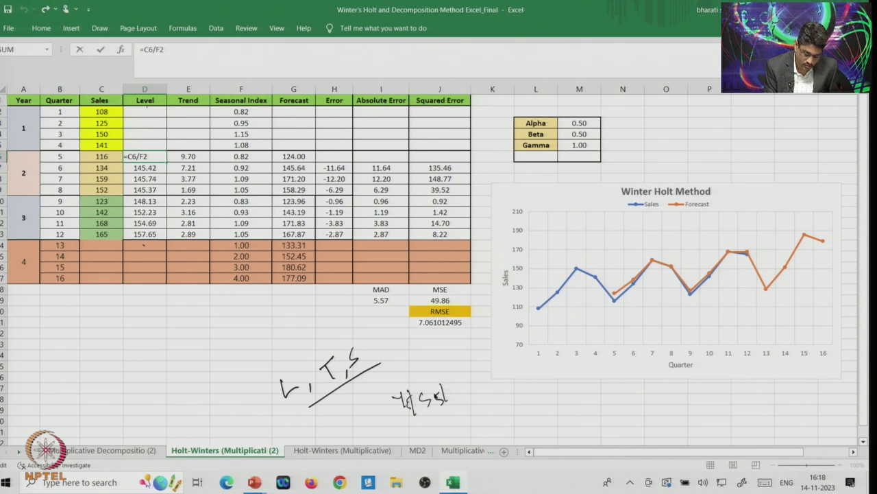
left_click_drag(449, 385, 461, 401)
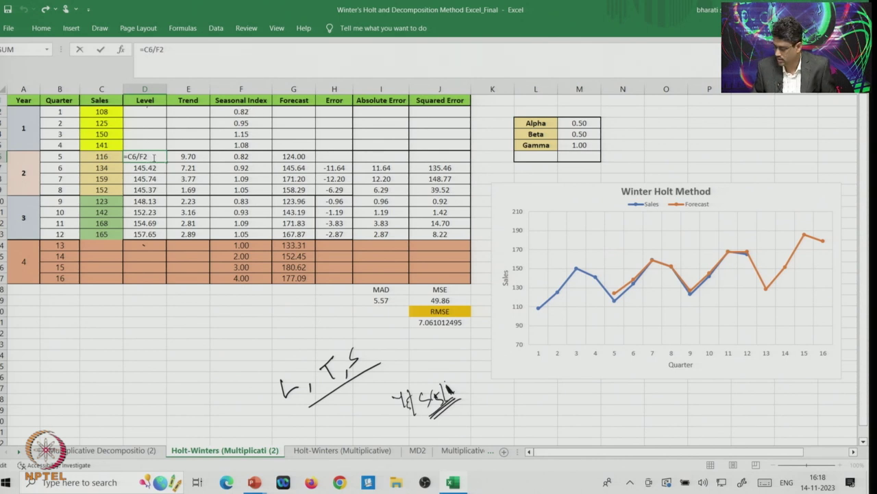
Review the cells referenced by the quarter 5 Level formula once more and leave the cell
key("Return")
double_click(146, 157)
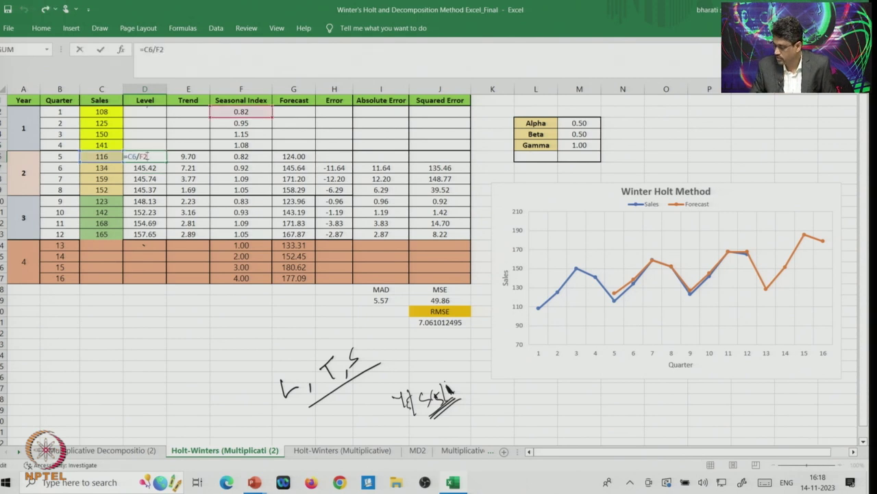
key("Return")
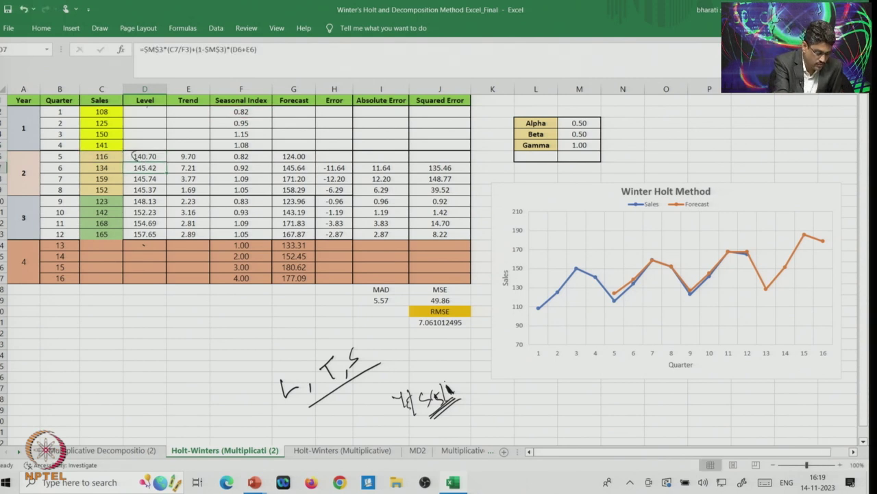
left_click(181, 309)
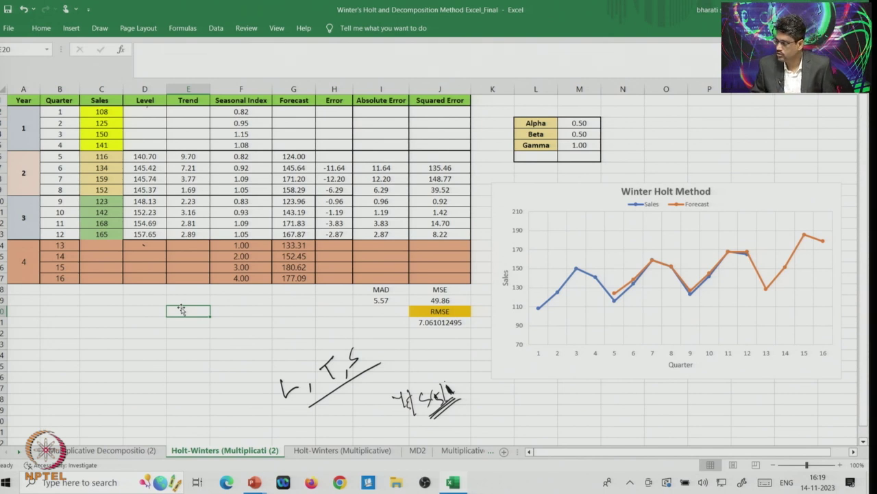
Inspect the Trend formula of quarter 5 and the cells it references
double_click(187, 157)
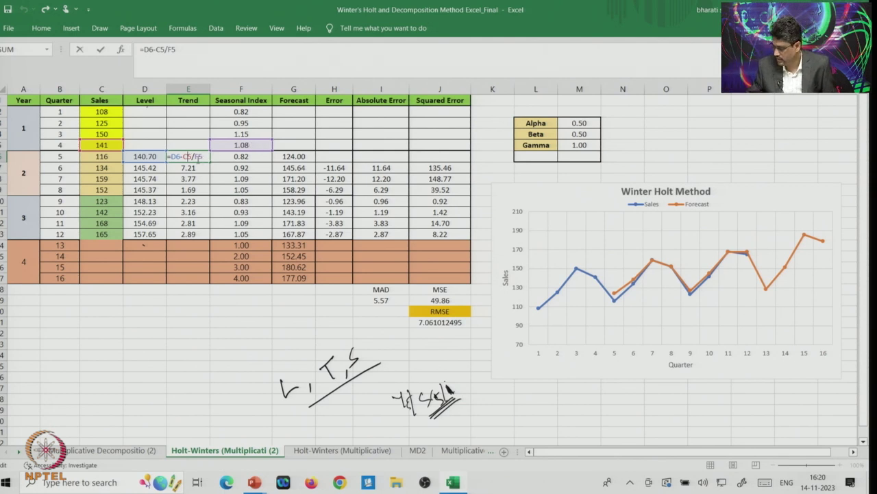
key("Return")
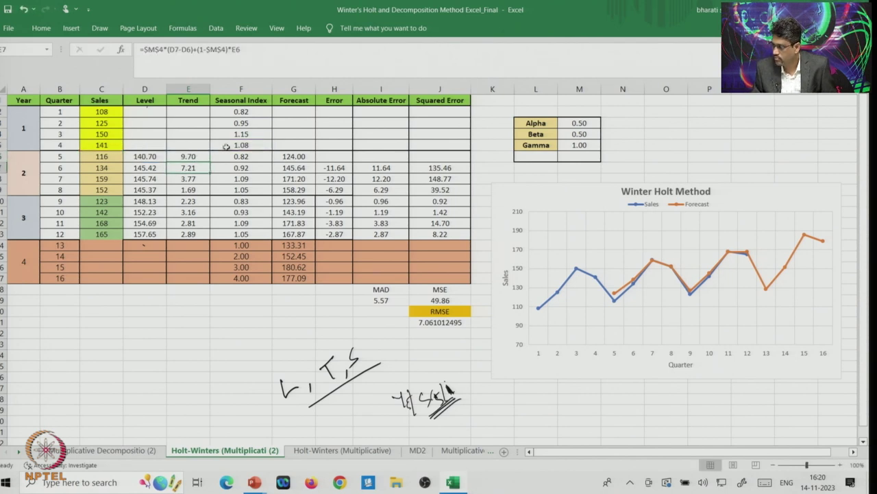
left_click(192, 157)
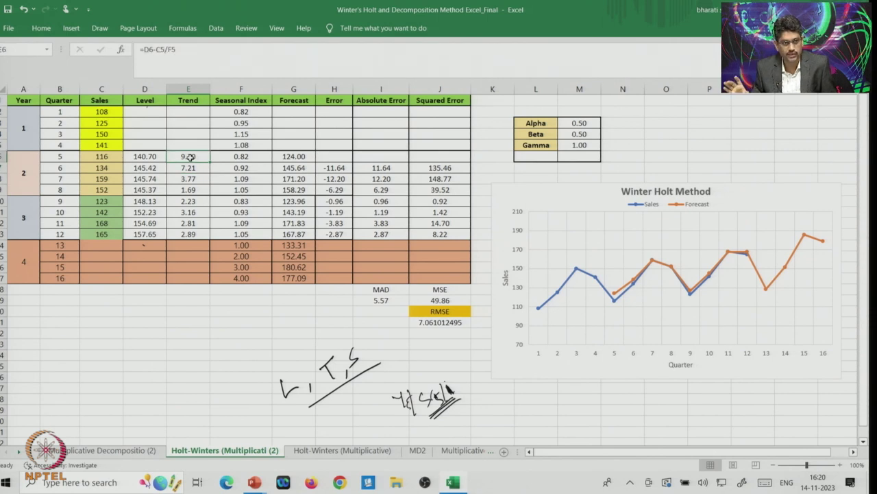
Inspect the Seasonal Index formula of quarter 5 and its reference to Gamma
double_click(241, 156)
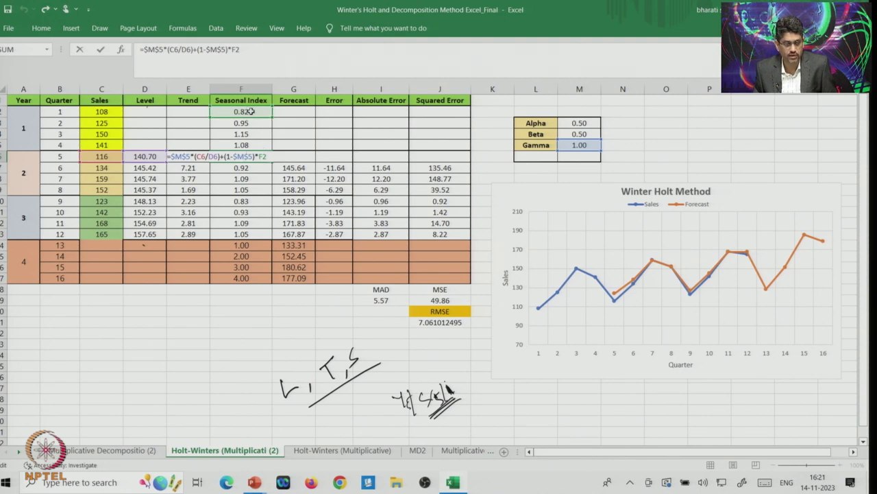
key("Return")
left_click(243, 157)
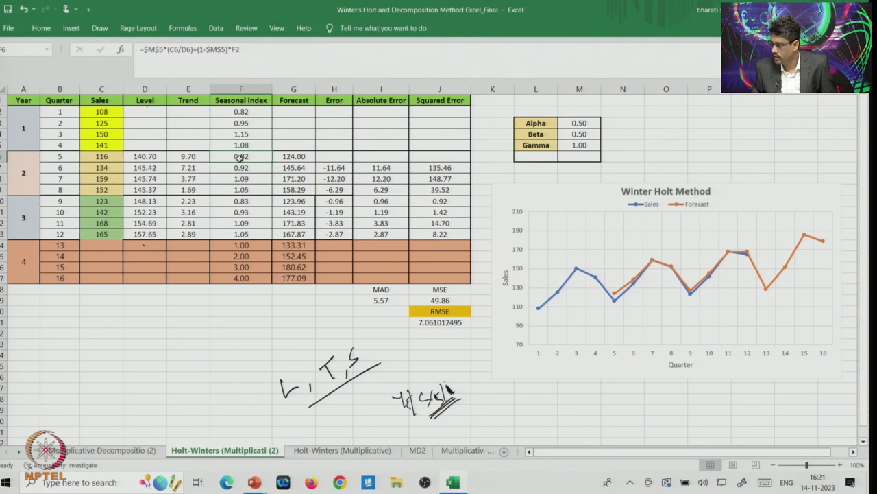
Fill the Level, Trend and Seasonal Index cells of quarter 5 with yellow
left_click_drag(140, 156, 268, 158)
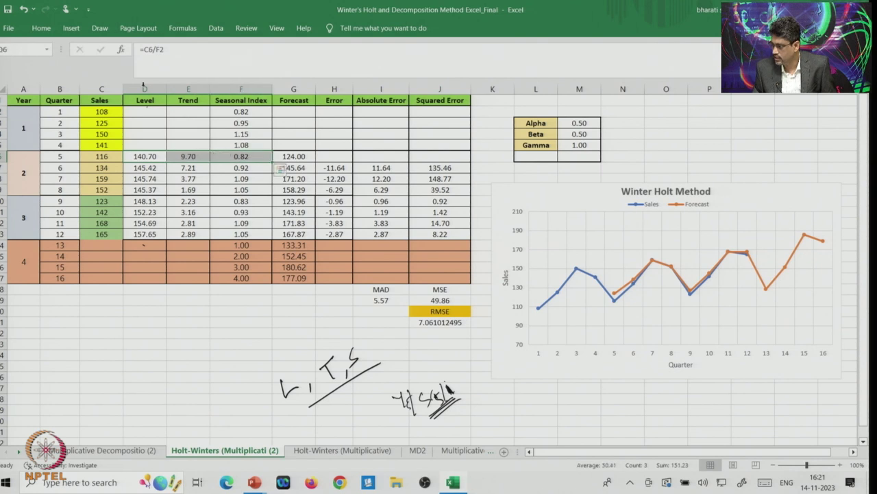
left_click(40, 29)
left_click(175, 69)
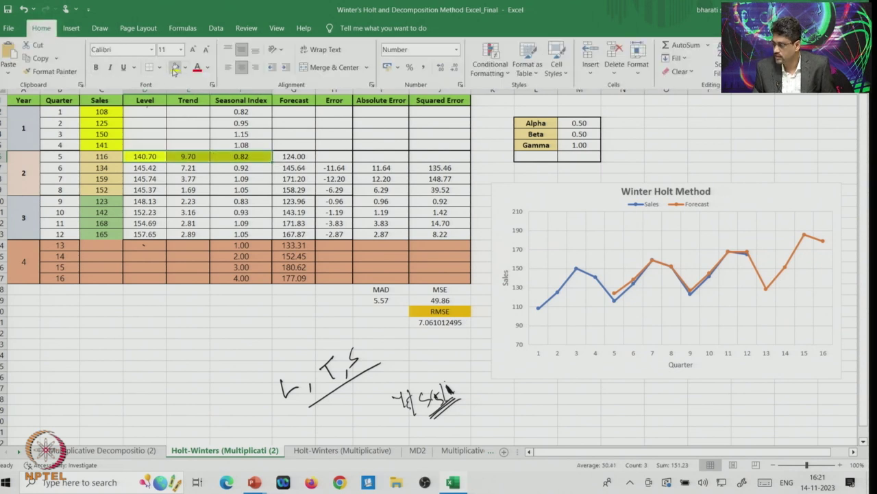
left_click(131, 320)
left_click(130, 320)
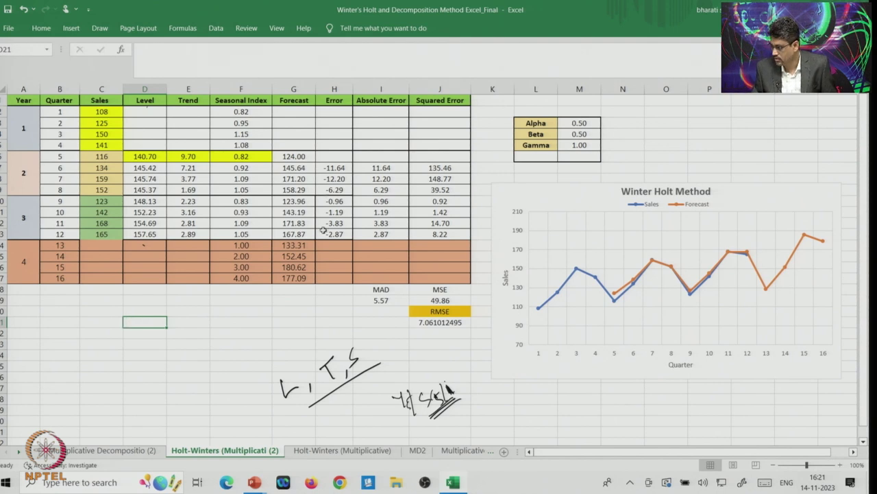
Inspect the Forecast formula of quarter 5 and the Level formula of quarter 6 with its Alpha reference
double_click(291, 156)
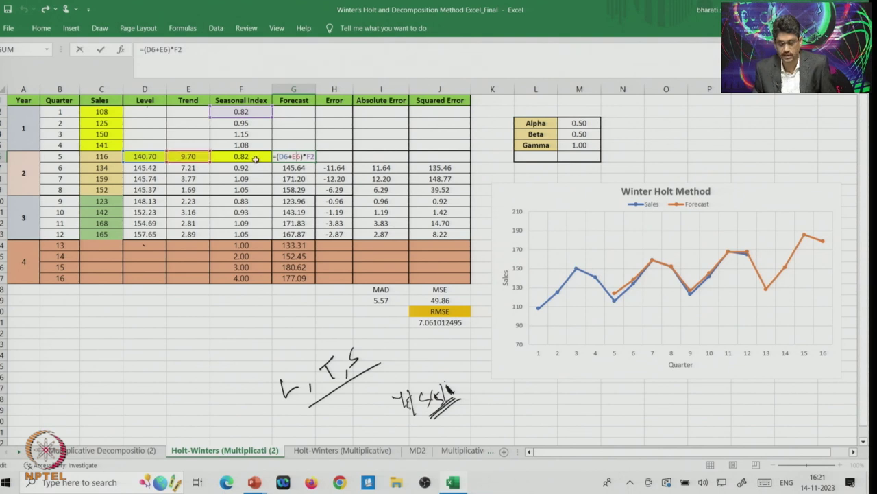
key("Return")
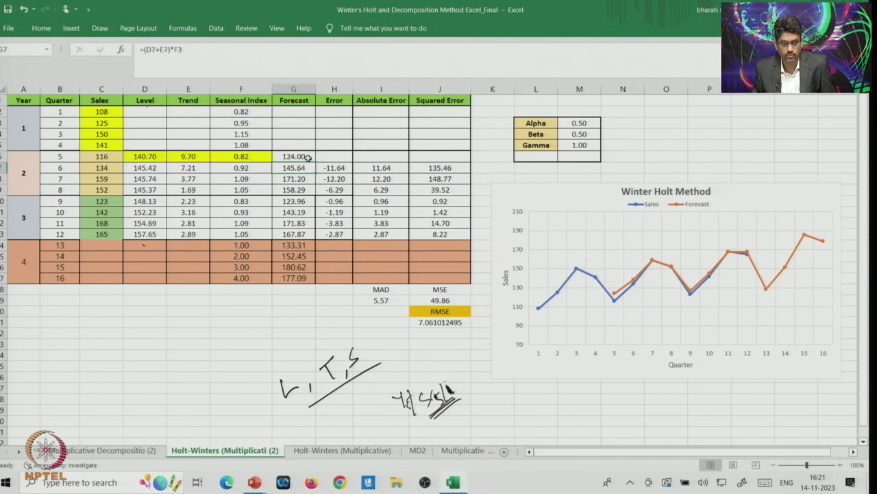
double_click(144, 168)
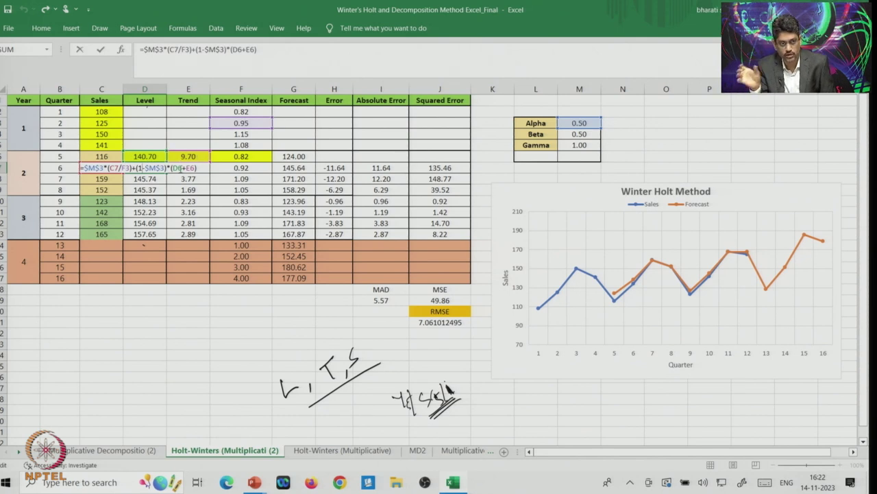
key("Return")
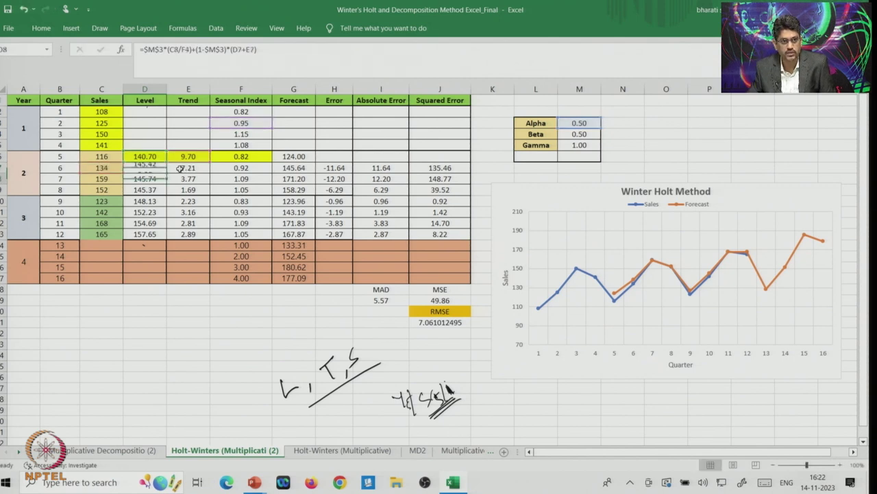
key("Up")
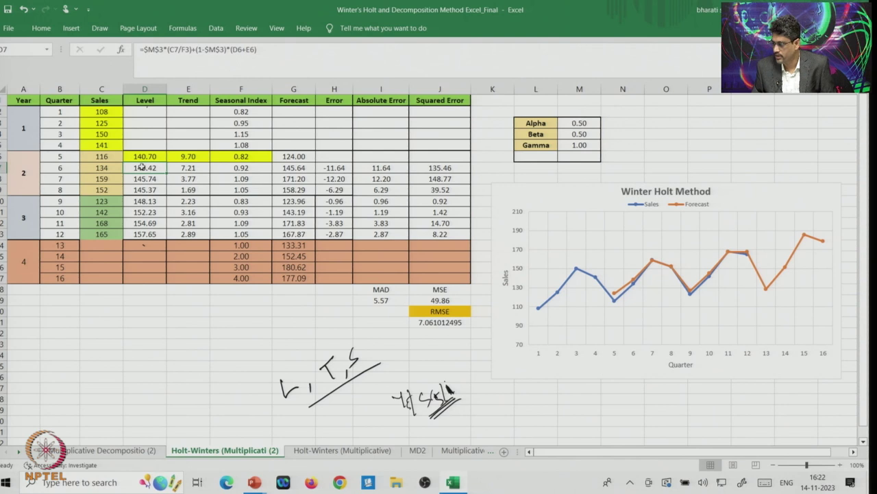
Inspect the Trend and Seasonal Index formulas of quarter 6, along with the quarter 2 Seasonal Index formula
double_click(189, 168)
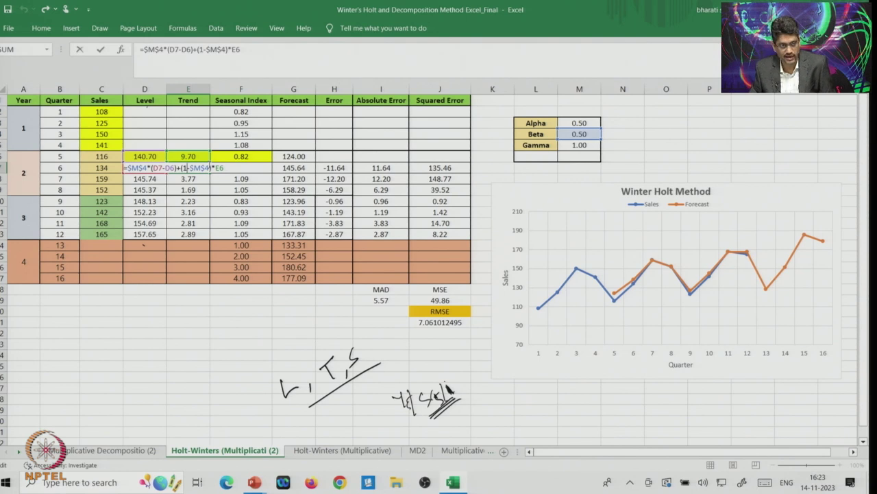
key("Return")
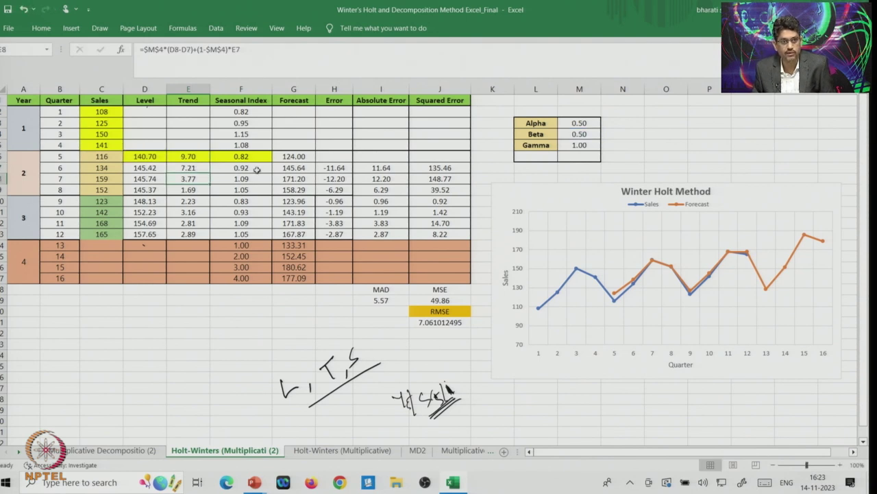
left_click(242, 168)
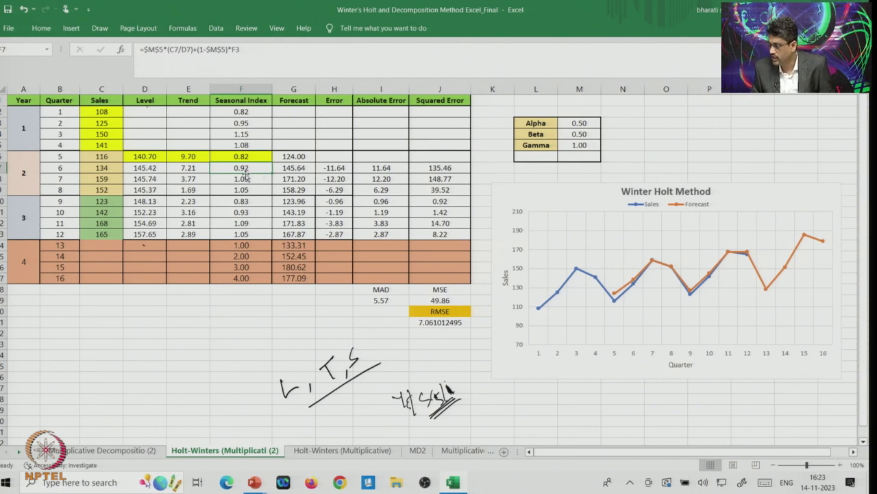
double_click(241, 170)
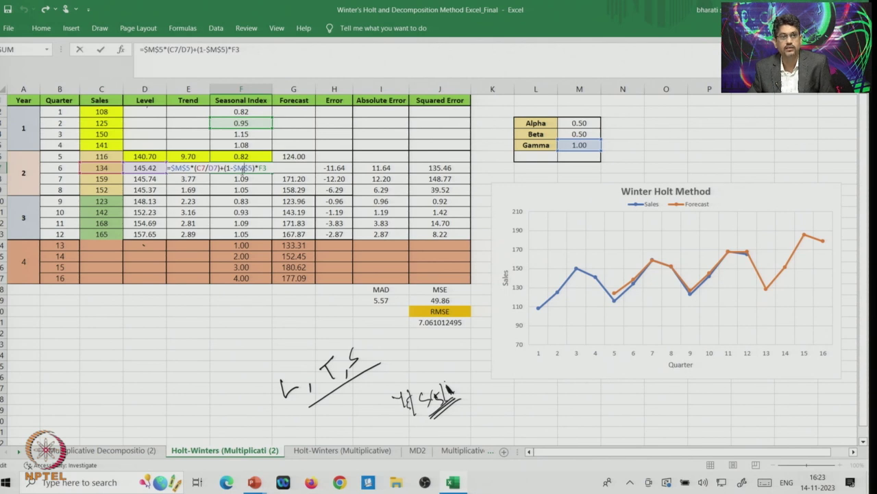
key("Escape")
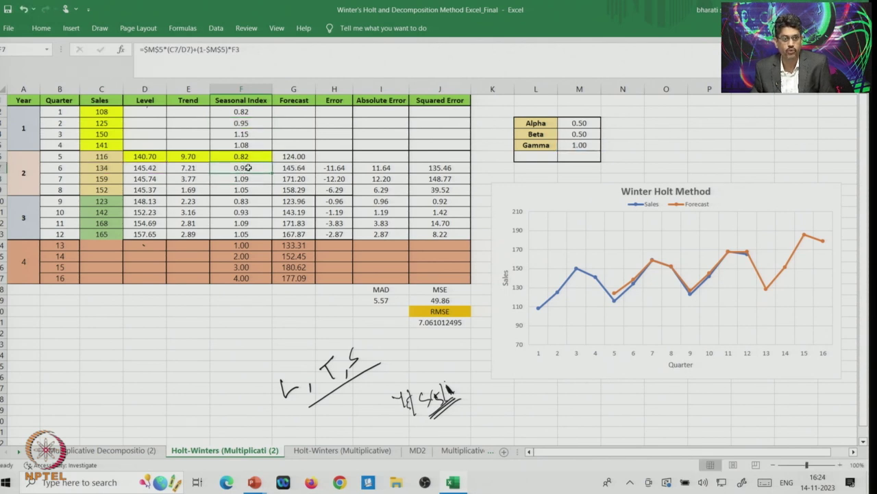
left_click(245, 123)
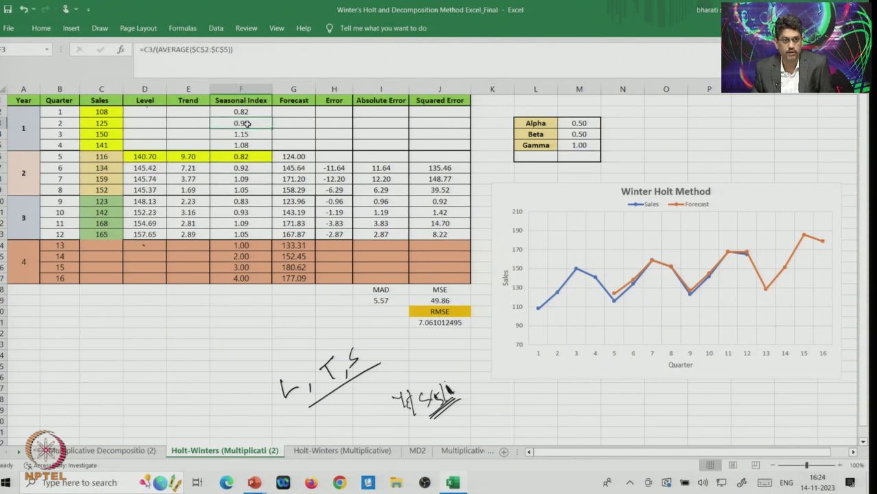
left_click(249, 170)
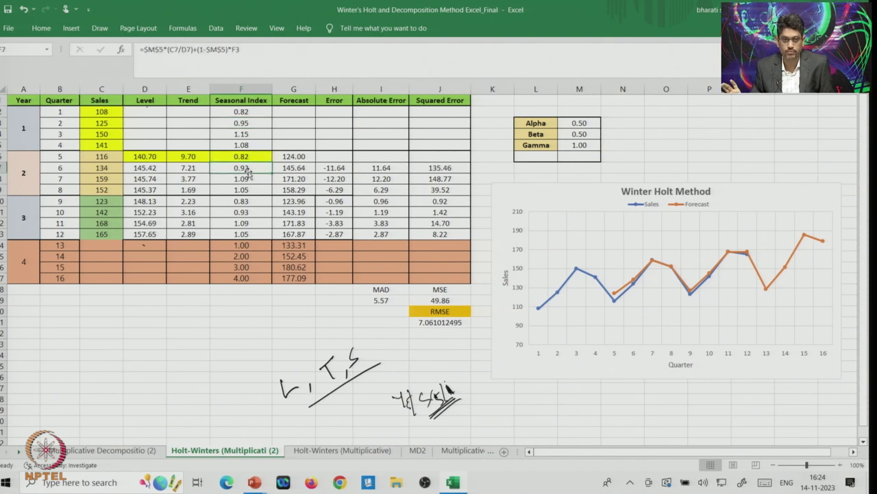
Point out the Alpha, Beta and Gamma values and inspect the Forecast formula of quarter 6
left_click_drag(581, 124, 580, 157)
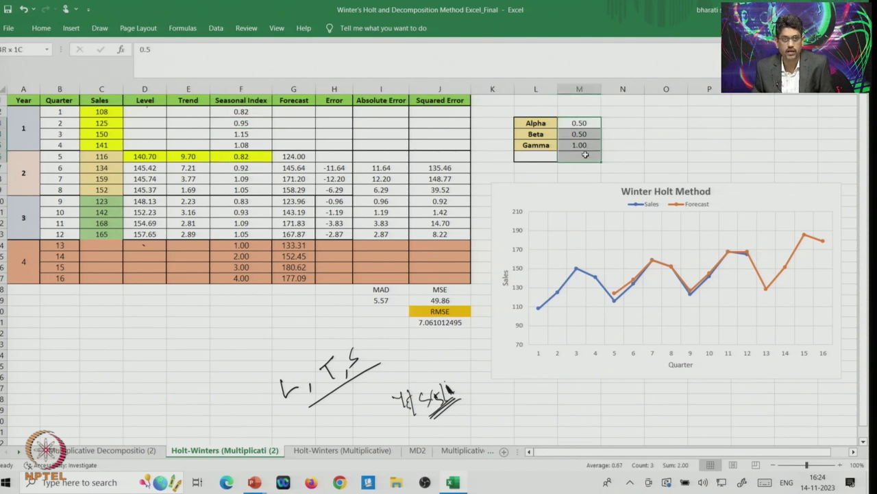
left_click(666, 131)
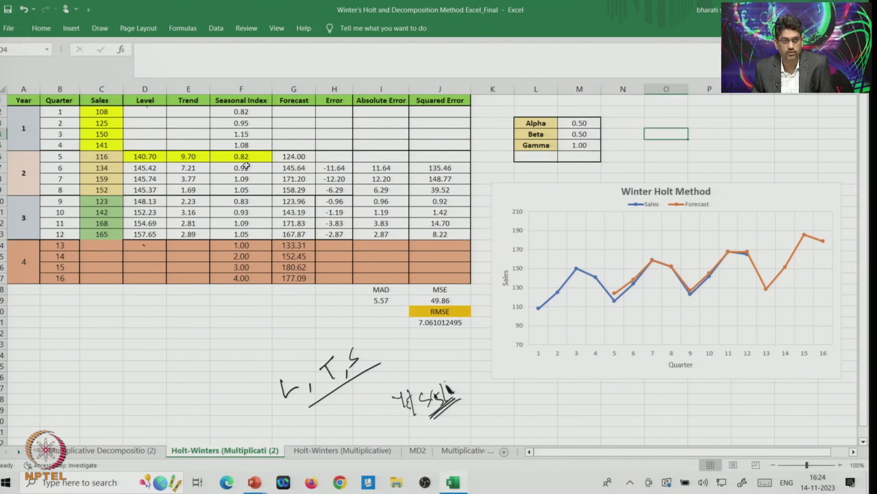
double_click(287, 168)
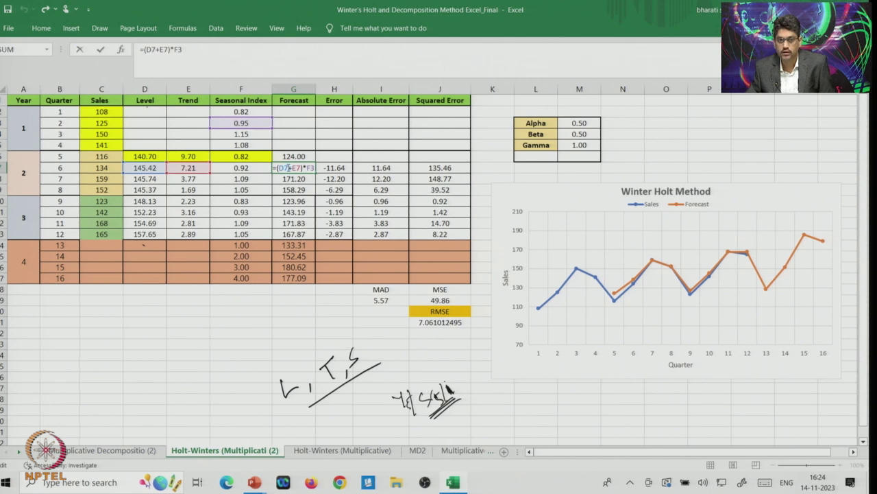
key("Escape")
Fill the Level and Trend formulas of quarter 6 down through quarter 12
left_click(152, 168)
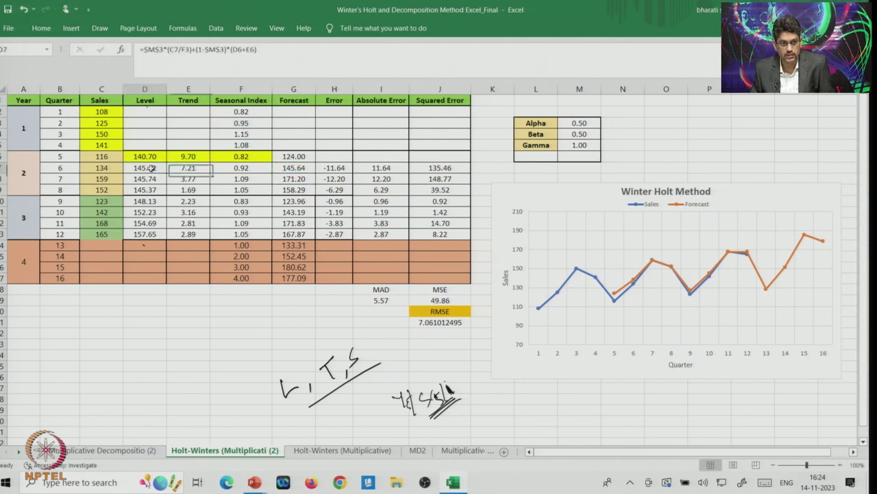
left_click_drag(166, 174, 172, 234)
left_click_drag(170, 238, 170, 237)
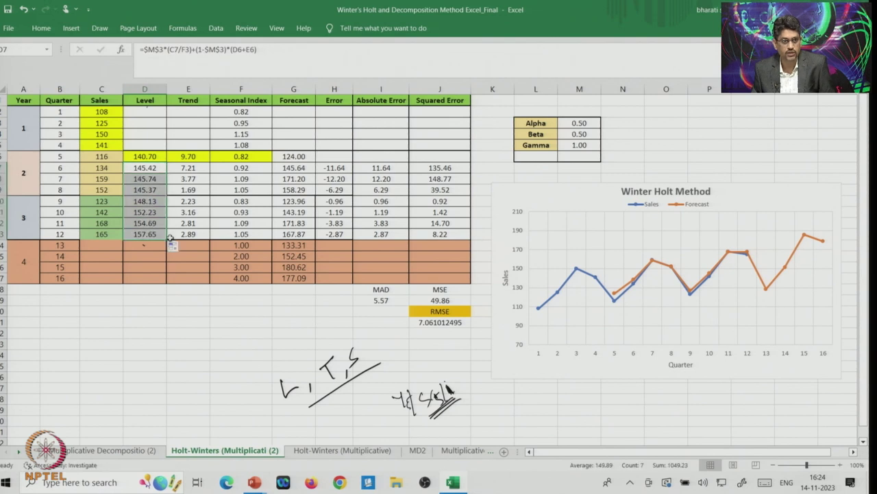
left_click(197, 168)
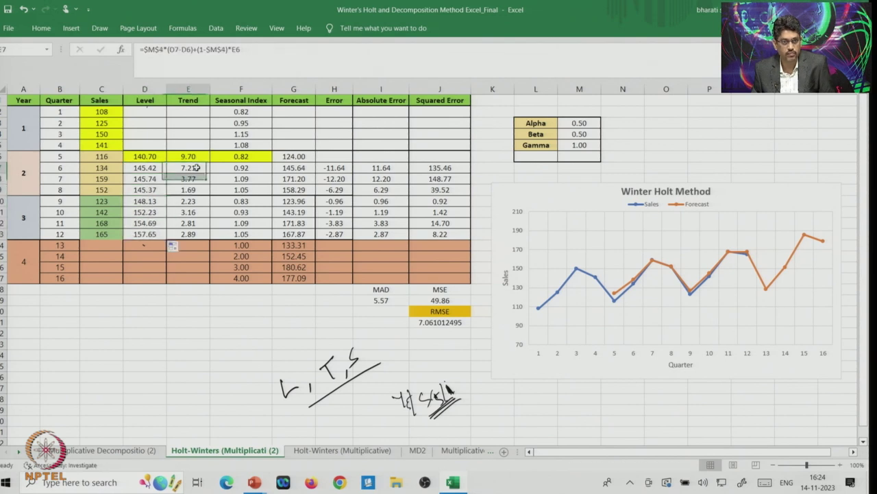
left_click_drag(210, 174, 211, 239)
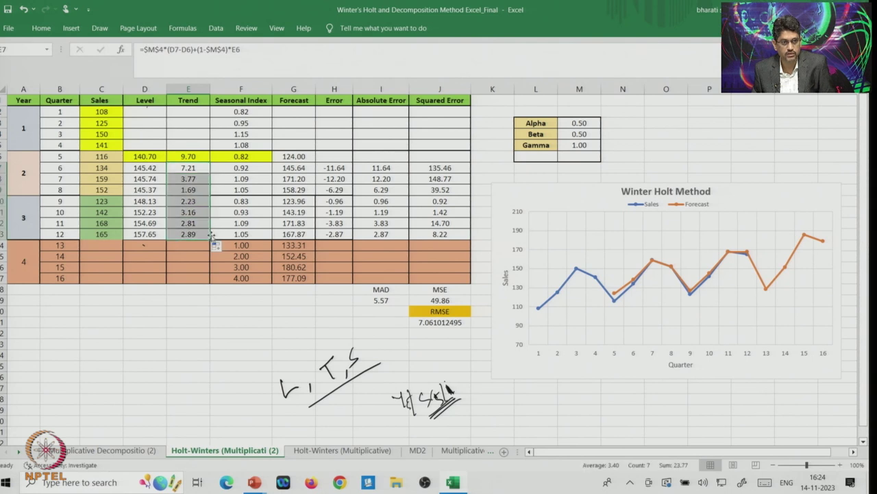
Fill the Seasonal Index and Forecast formulas of quarter 6 down through quarter 12
left_click(244, 168)
left_click_drag(272, 173, 272, 239)
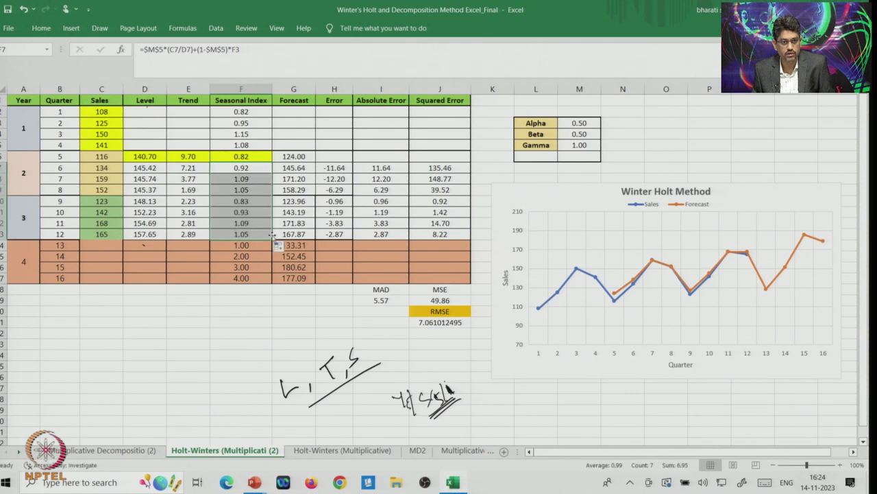
left_click(303, 168)
left_click_drag(316, 173, 319, 240)
Inspect the Forecast formula of quarter 16 and the Level and Trend formulas of quarter 12
left_click(277, 277)
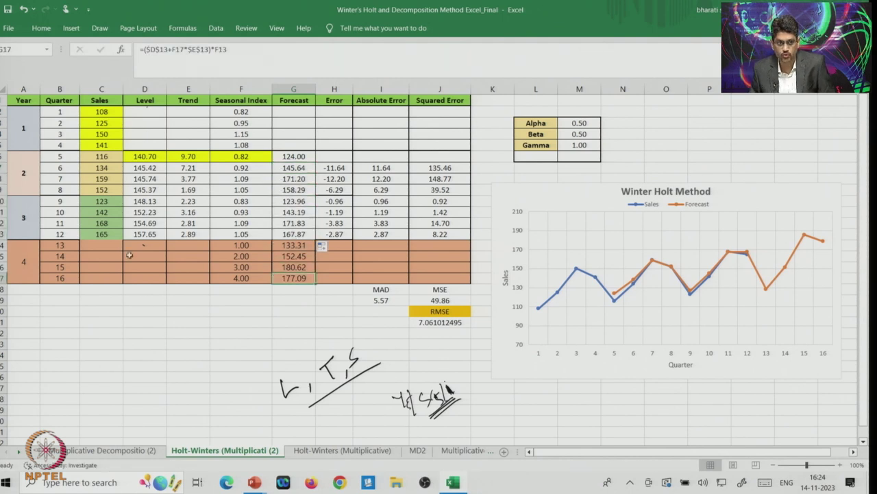
left_click(145, 235)
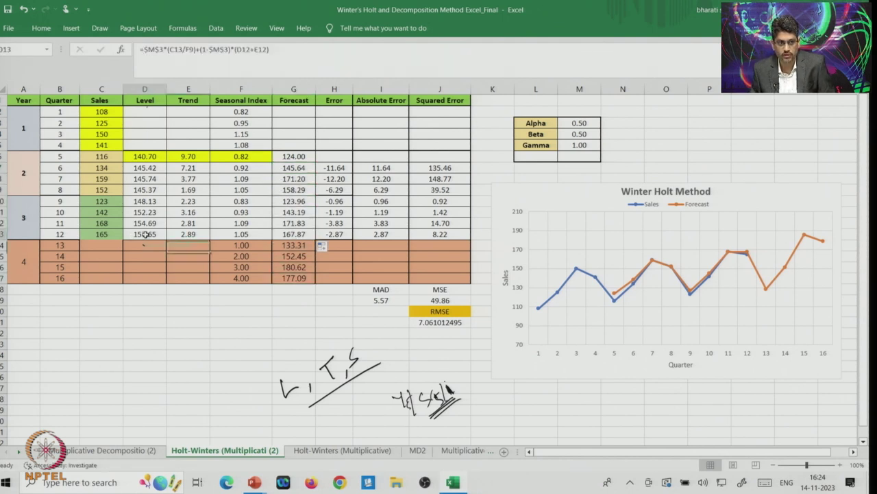
left_click(189, 233)
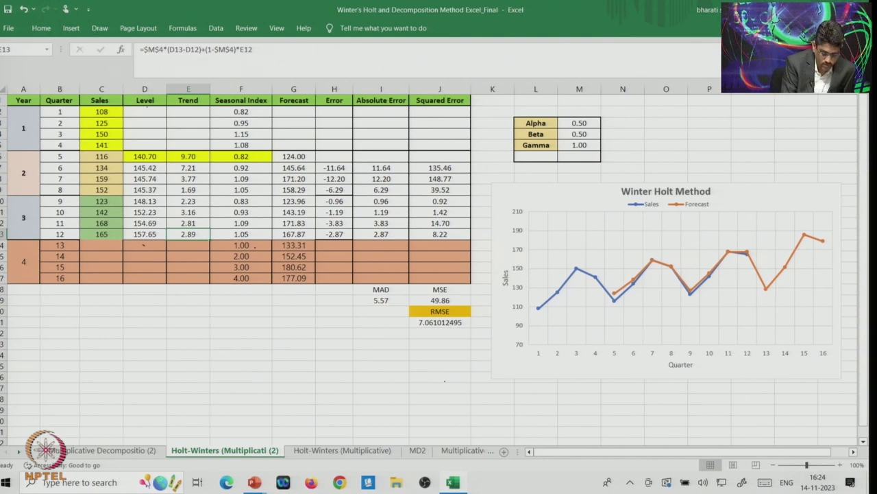
Handwrite and circle h labels over the Seasonal Index cells of quarters 13 to 16 and draw a curve from year 4 to the forecasts
mouse_move(214, 260)
left_mouse_down()
mouse_move(238, 263)
mouse_move(232, 288)
mouse_move(243, 280)
left_mouse_up()
mouse_move(252, 237)
left_mouse_down()
mouse_move(228, 238)
mouse_move(267, 257)
mouse_move(255, 232)
left_mouse_up()
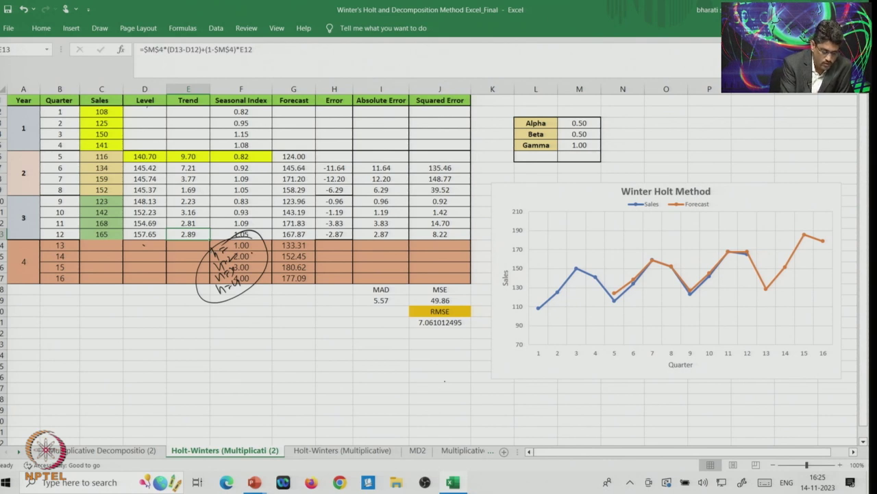
mouse_move(22, 263)
left_mouse_down()
mouse_move(62, 245)
mouse_move(156, 270)
mouse_move(255, 314)
mouse_move(281, 248)
left_mouse_up()
Circle the quarter 12 Level and annotate the row by hand as bracketed Level plus h times Trend, multiplied by the seasonal index
mouse_move(147, 228)
left_mouse_down()
mouse_move(137, 248)
mouse_move(159, 233)
mouse_move(172, 244)
left_mouse_up()
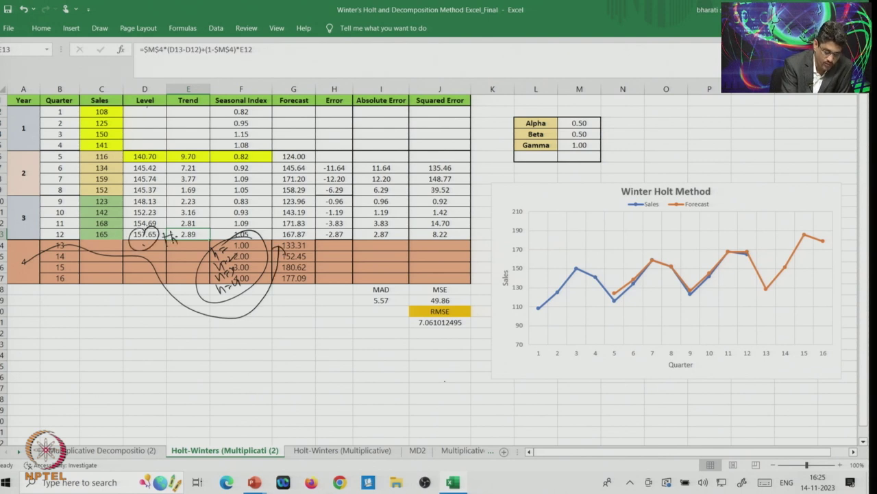
left_click_drag(196, 229, 199, 245)
mouse_move(136, 229)
left_mouse_down()
mouse_move(123, 246)
mouse_move(139, 257)
left_mouse_up()
left_click_drag(203, 236, 219, 240)
left_click_drag(309, 249, 337, 231)
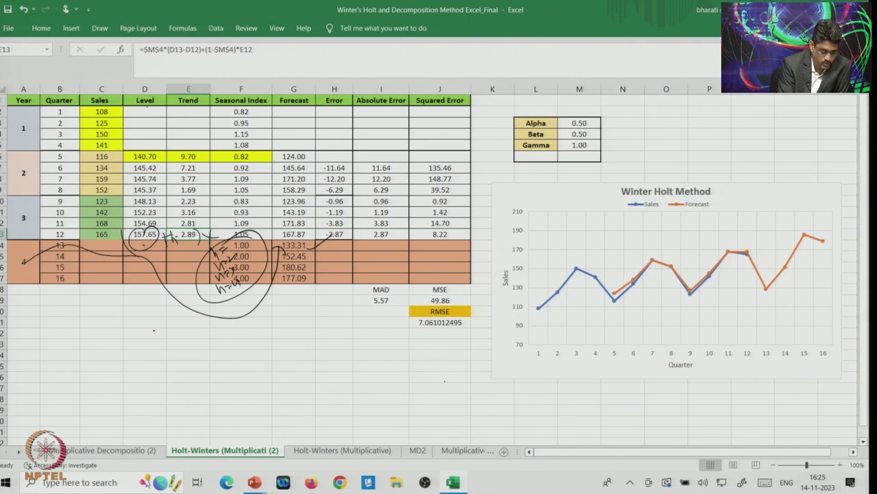
Draw an arrow from quarter 14 and handwrite "(157.65 + 2 × 2.89) ×" below the table
left_click_drag(70, 269, 130, 329)
mouse_move(188, 350)
left_mouse_down()
mouse_move(191, 363)
mouse_move(262, 328)
left_mouse_up()
mouse_move(257, 324)
left_mouse_down()
mouse_move(257, 333)
mouse_move(302, 318)
mouse_move(321, 295)
left_mouse_up()
left_click_drag(324, 288, 326, 309)
mouse_move(175, 349)
left_mouse_down()
mouse_move(176, 362)
mouse_move(201, 377)
left_mouse_up()
left_click_drag(333, 293, 348, 289)
left_click_drag(340, 285, 340, 307)
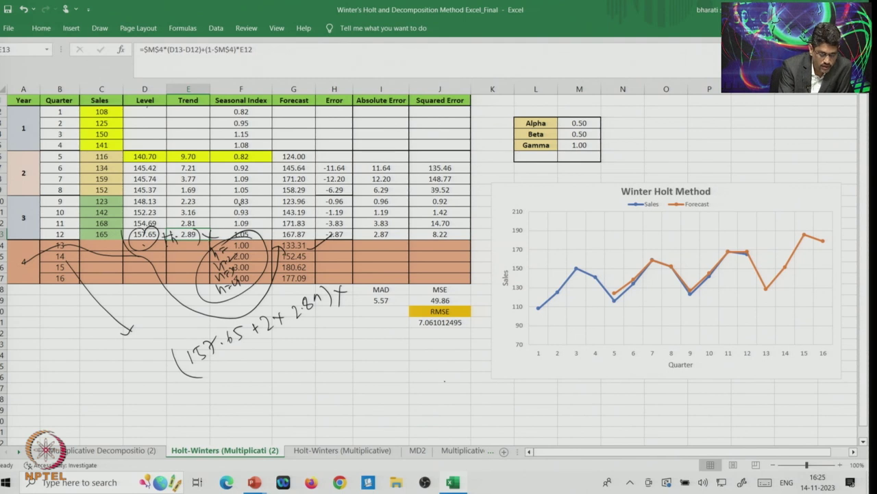
Circle the quarter 10 Seasonal Index and complete the handwritten calculation with that index and "= 152.45", underlined
left_click_drag(238, 207, 246, 207)
mouse_move(347, 289)
left_mouse_down()
mouse_move(357, 277)
mouse_move(360, 288)
mouse_move(347, 288)
left_mouse_up()
left_click_drag(359, 282, 362, 292)
left_click_drag(273, 354, 294, 348)
mouse_move(305, 329)
left_mouse_down()
mouse_move(303, 341)
mouse_move(341, 329)
left_mouse_up()
left_click_drag(343, 315, 352, 316)
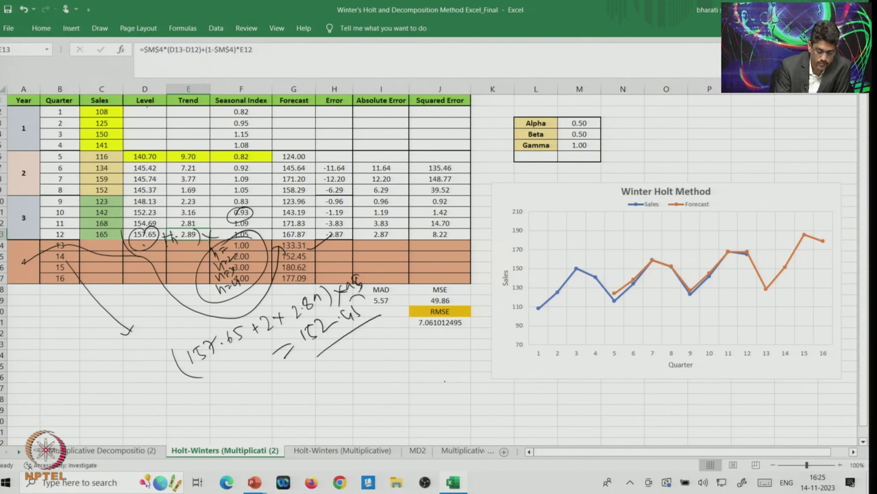
left_click_drag(317, 356, 381, 314)
Mark the Seasonal Index cells of quarters 9 to 12 in ink and circle the forecasts of quarters 13 to 16
mouse_move(235, 218)
left_mouse_down()
mouse_move(255, 203)
mouse_move(234, 241)
left_mouse_up()
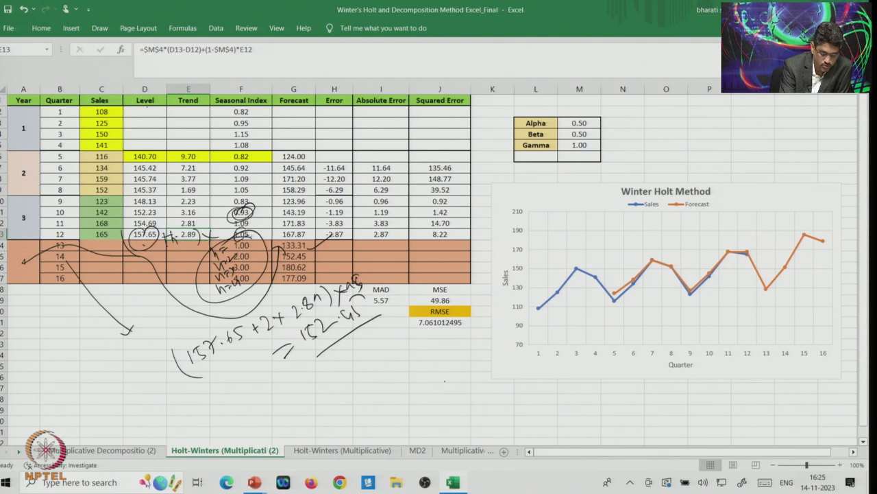
mouse_move(244, 196)
left_mouse_down()
mouse_move(232, 206)
mouse_move(251, 198)
left_mouse_up()
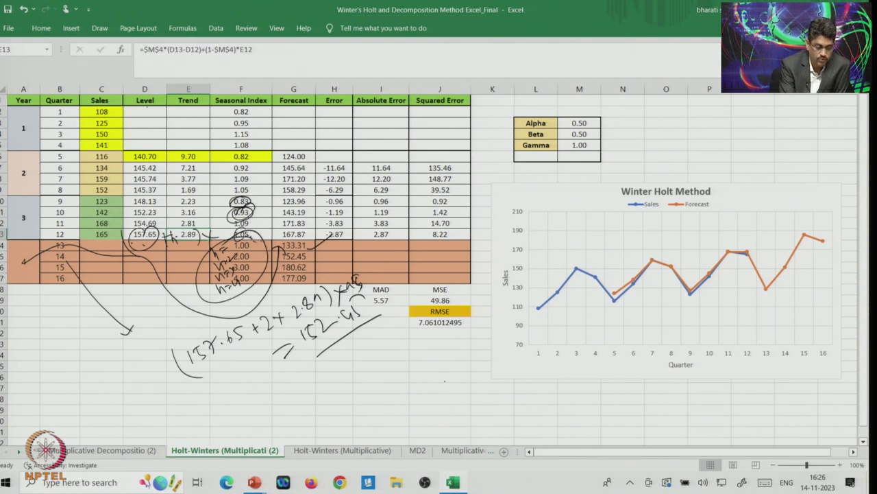
left_click_drag(257, 199, 259, 241)
left_click_drag(284, 299, 337, 250)
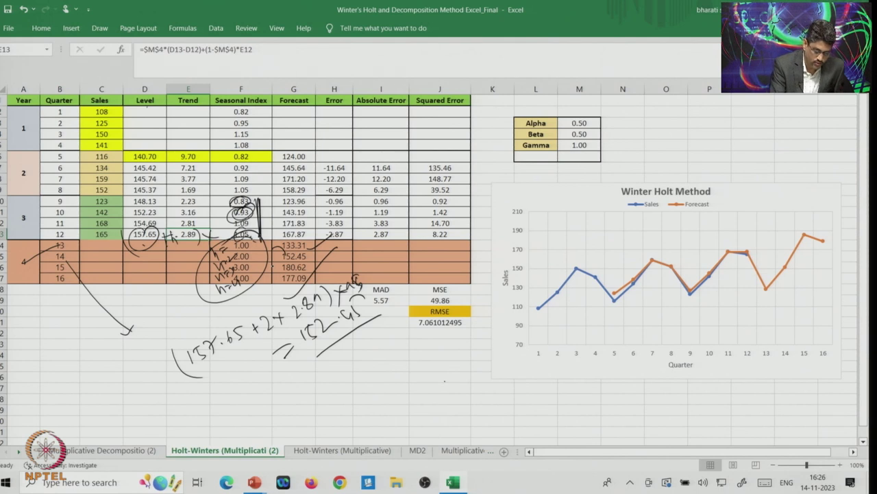
mouse_move(282, 235)
left_mouse_down()
mouse_move(322, 270)
mouse_move(271, 235)
left_mouse_up()
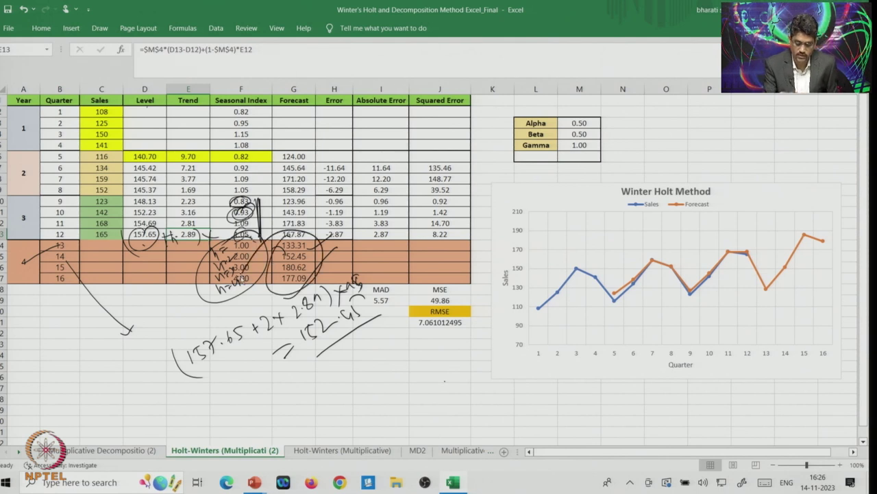
Circle and underline the Alpha, Beta and Gamma values in ink and tick the Error heading
mouse_move(577, 108)
left_mouse_down()
mouse_move(576, 162)
mouse_move(570, 110)
left_mouse_up()
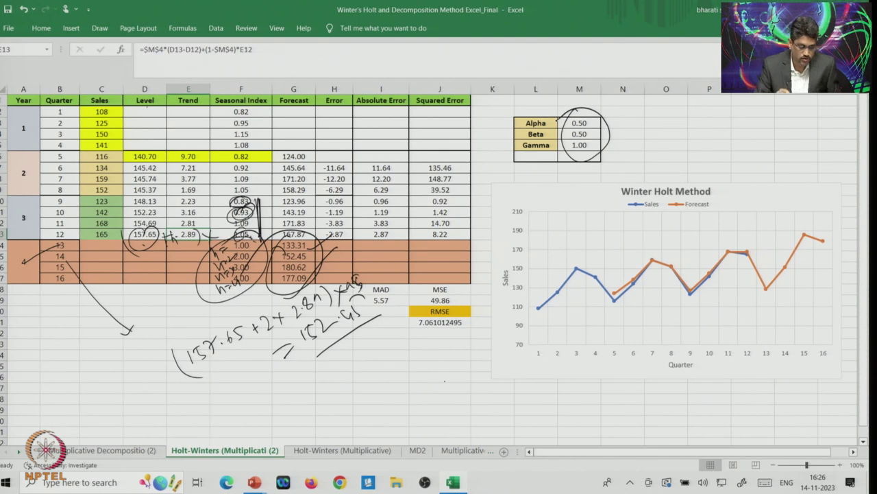
left_click_drag(328, 118, 349, 95)
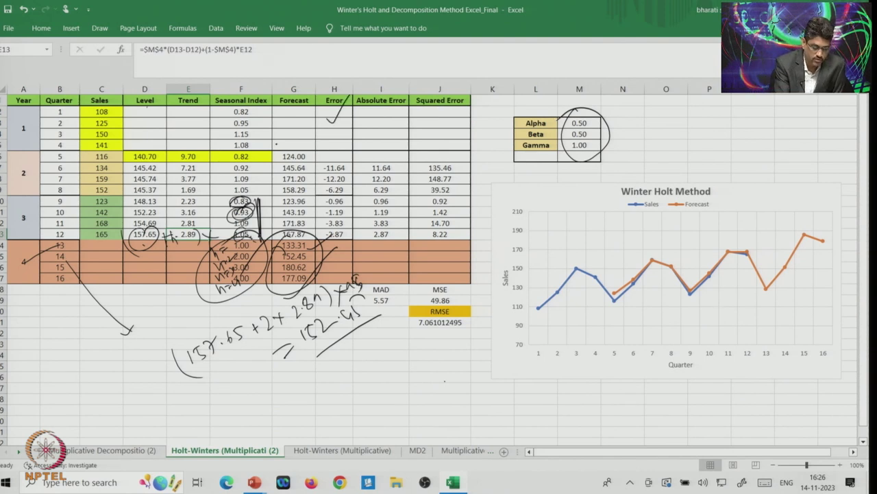
left_click_drag(570, 165, 625, 133)
Draw ink lines beside the Error, Absolute Error and Squared Error values and circle the MAD, MSE and RMSE results
left_click_drag(350, 162, 355, 247)
mouse_move(400, 162)
left_mouse_down()
mouse_move(388, 320)
mouse_move(392, 287)
left_mouse_up()
mouse_move(455, 162)
left_mouse_down()
mouse_move(454, 286)
mouse_move(472, 322)
mouse_move(425, 346)
mouse_move(482, 328)
left_mouse_up()
left_click_drag(442, 353, 475, 333)
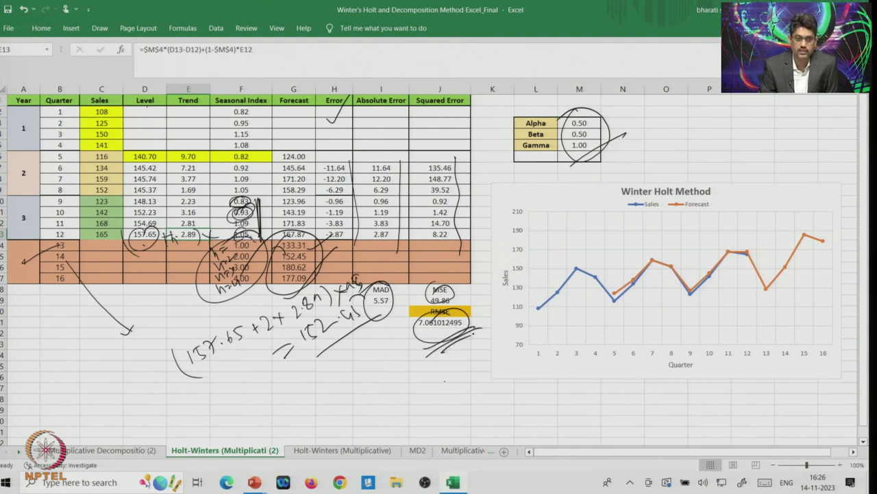
Undo the ink marks around MSE and RMSE, and underline the RMSE value instead
key("ctrl+z")
key("ctrl+z")
key("ctrl+z")
key("ctrl+z")
key("ctrl+z")
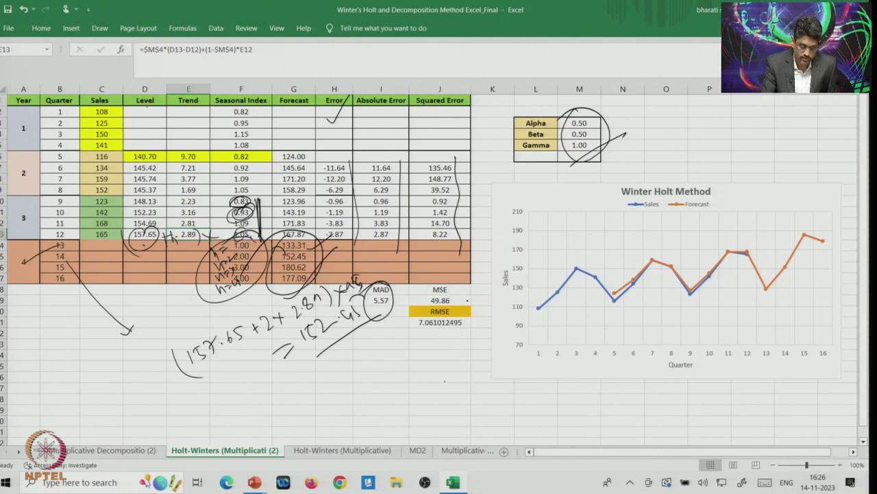
left_click_drag(412, 337, 469, 320)
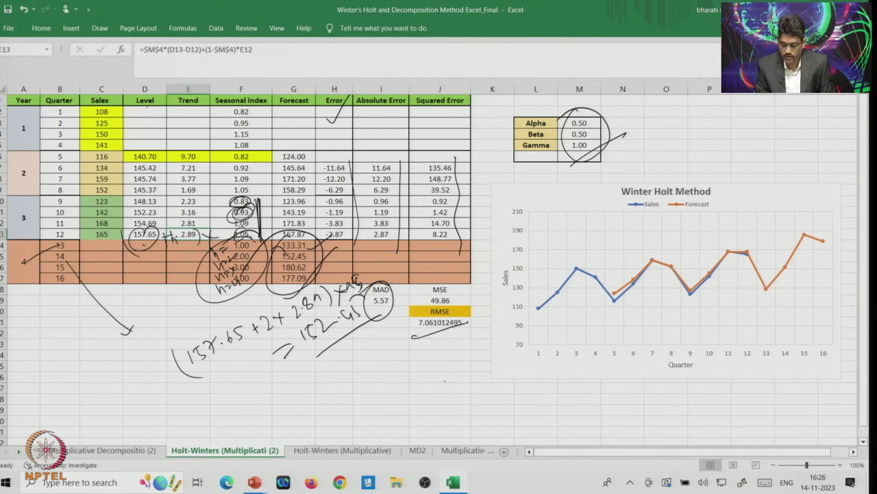
Open Solver and set it to minimize the RMSE cell $J$21 by changing the Alpha, Beta and Gamma cells $M$3:$M$5
left_click(217, 28)
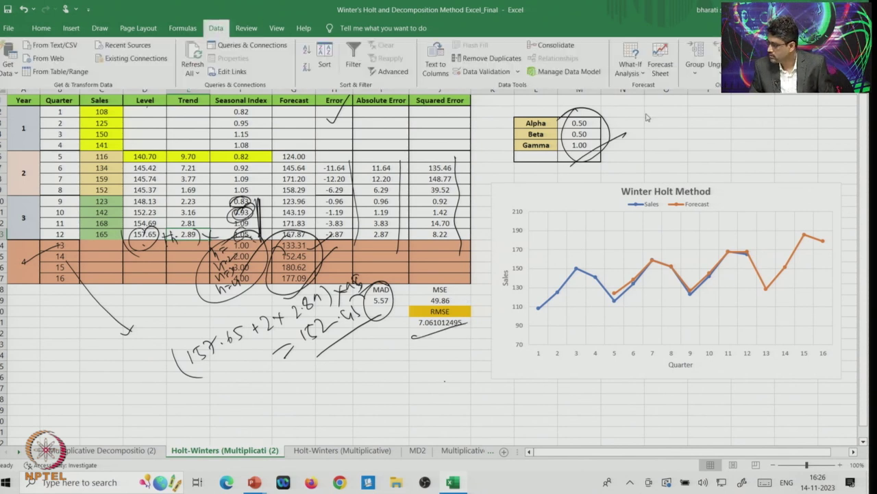
left_click(772, 58)
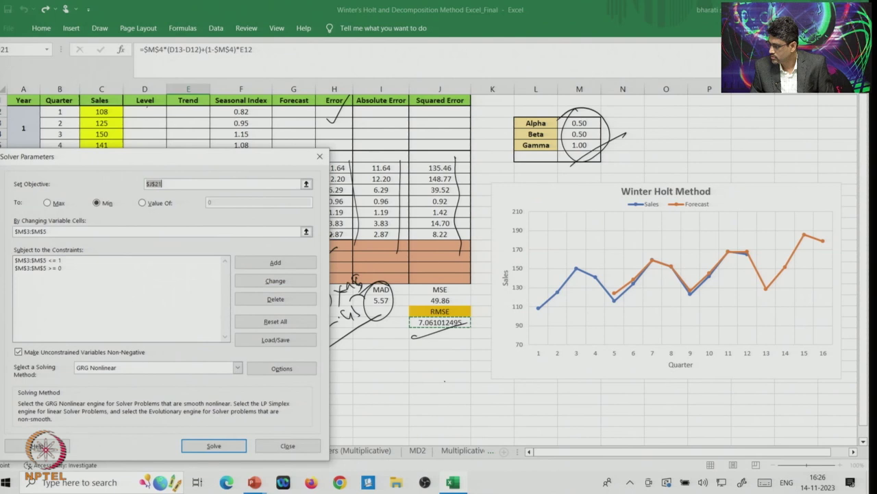
left_click_drag(128, 153, 200, 65)
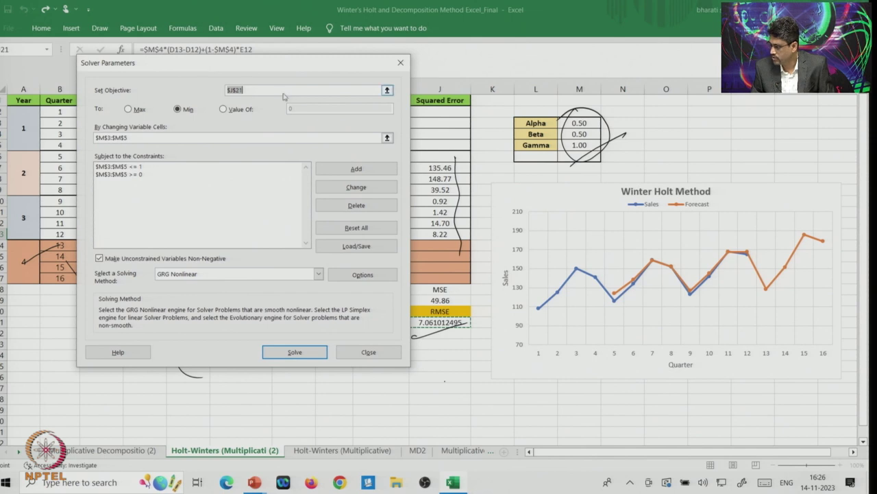
left_click(127, 109)
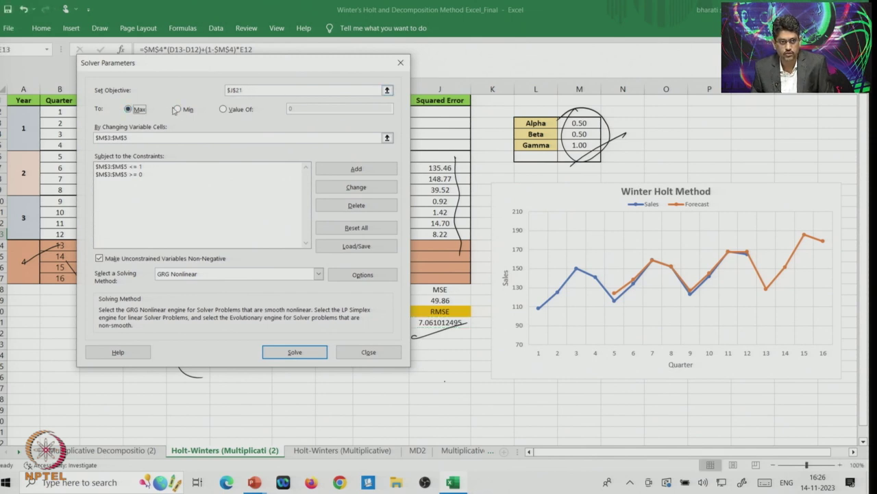
left_click(178, 109)
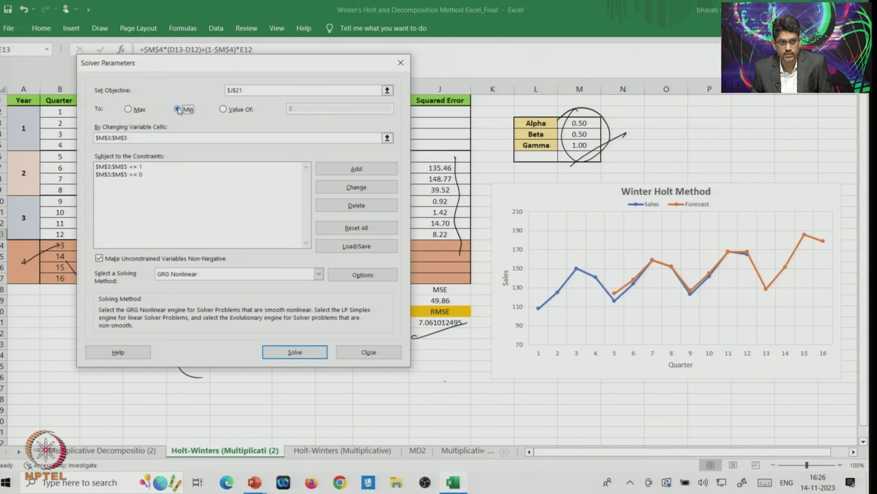
left_click(138, 138)
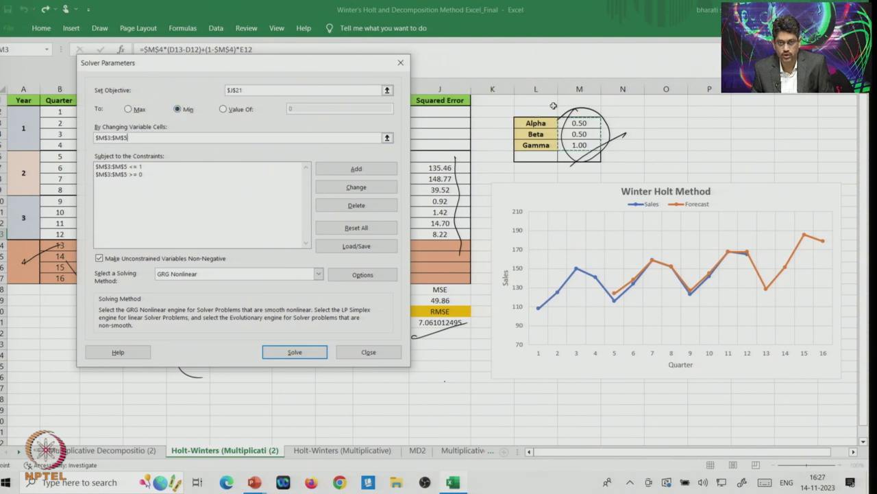
left_click(388, 137)
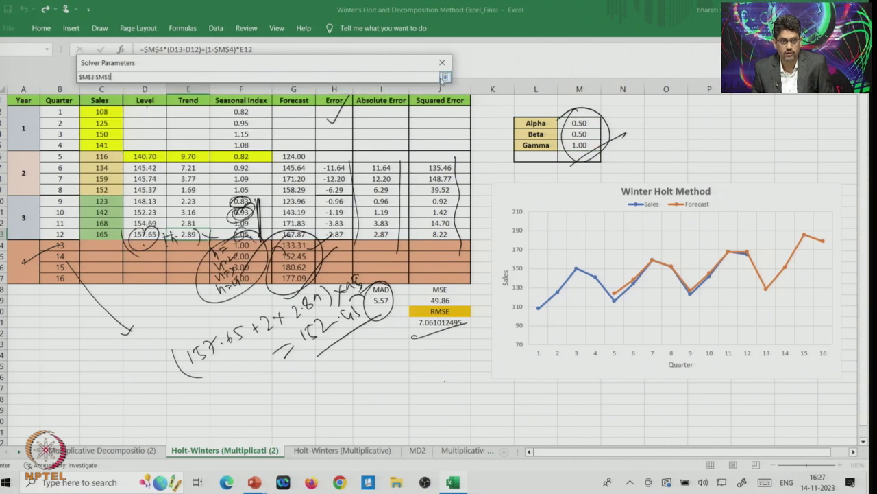
left_click(444, 77)
Add a Solver constraint $M$3:$M$5 <= 1, and delete the duplicate entry from the constraint list
left_click(135, 196)
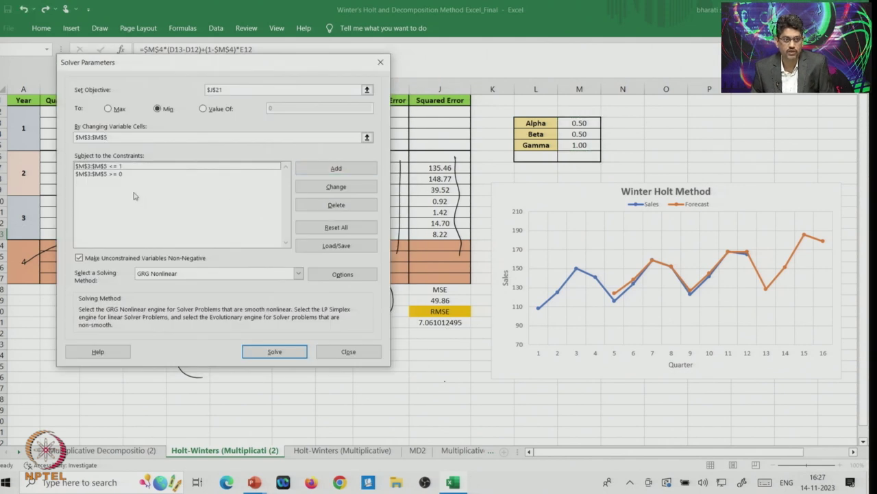
left_click(335, 169)
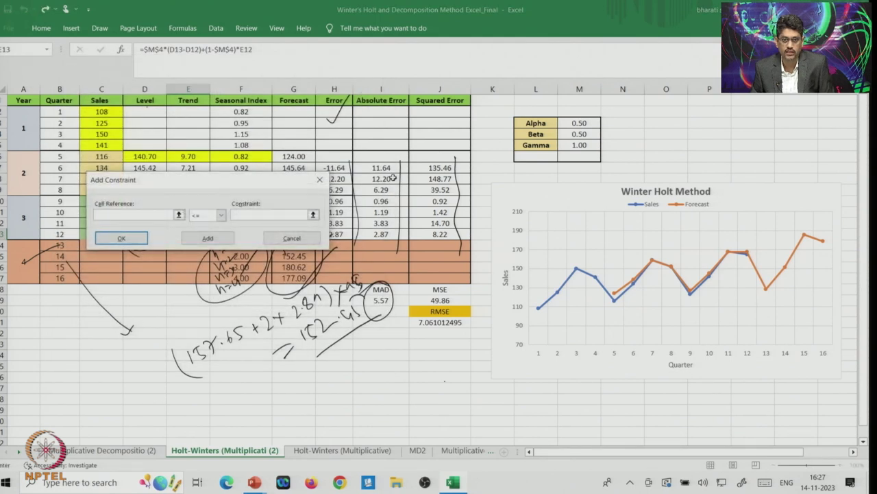
left_click_drag(579, 124, 578, 145)
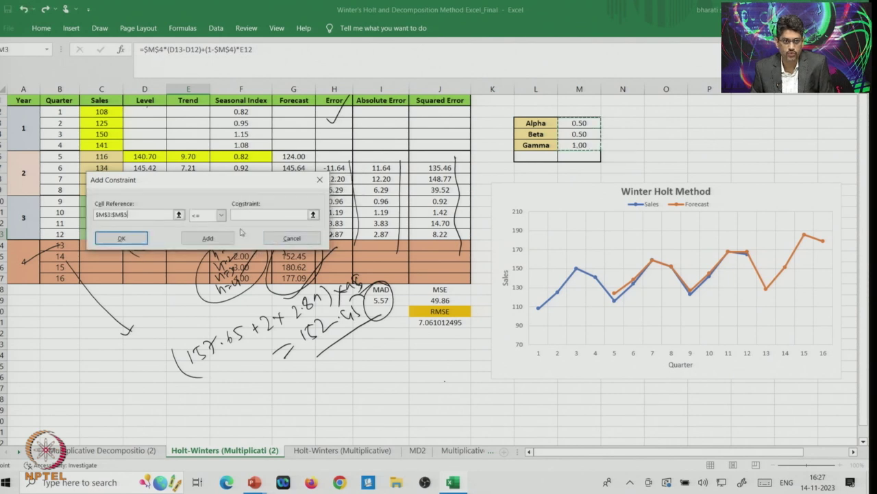
left_click(220, 215)
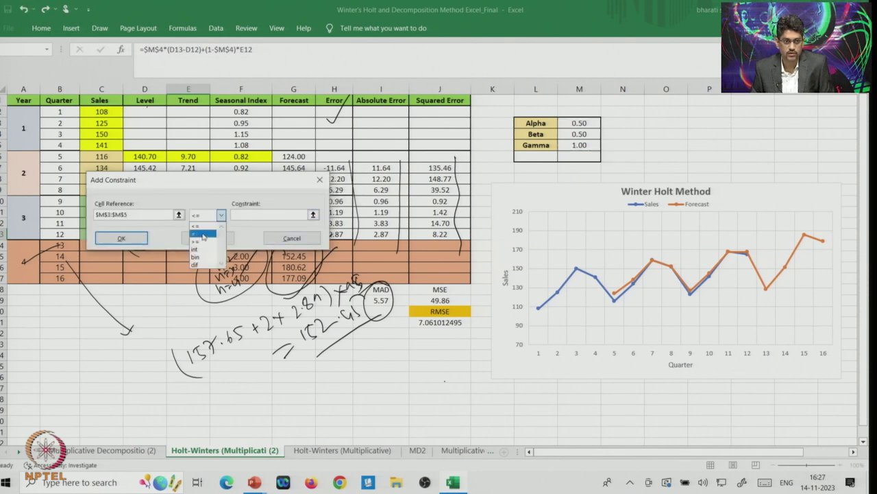
left_click(198, 226)
left_click(243, 213)
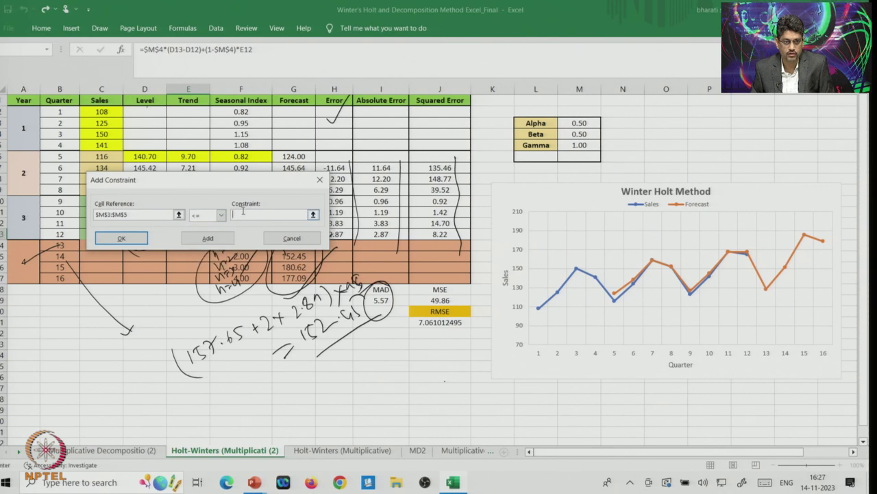
type("1")
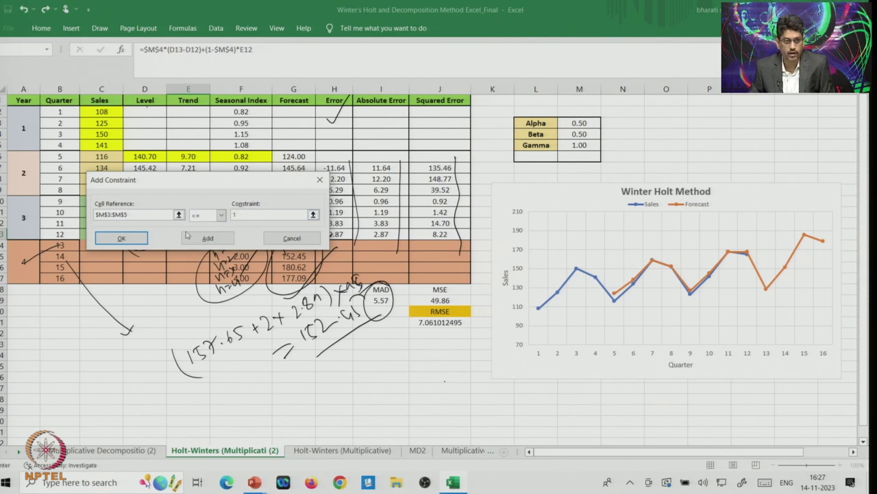
left_click(123, 242)
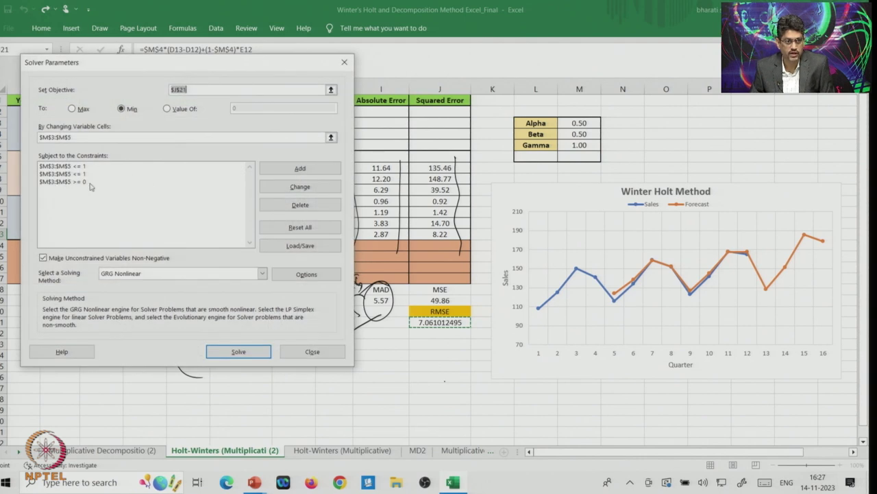
left_click(65, 174)
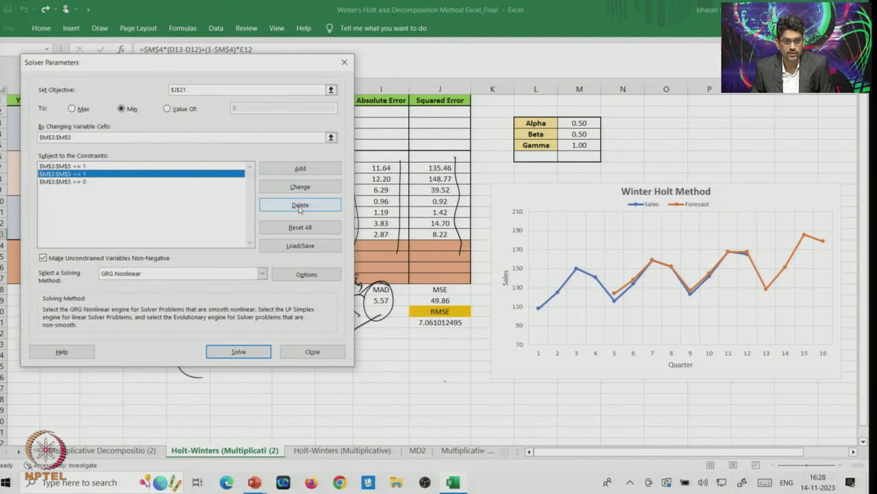
key("Return")
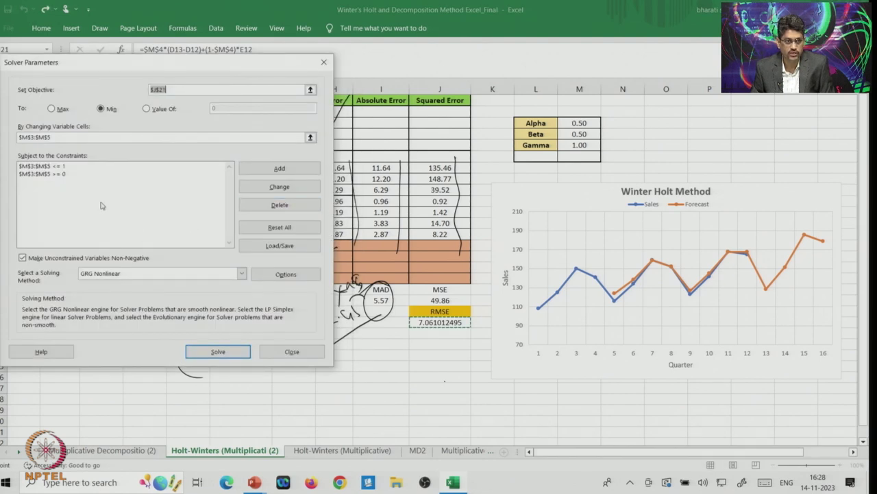
Solve with the GRG Nonlinear method, keeping unconstrained variables non-negative, and keep the Solver solution
left_click(243, 273)
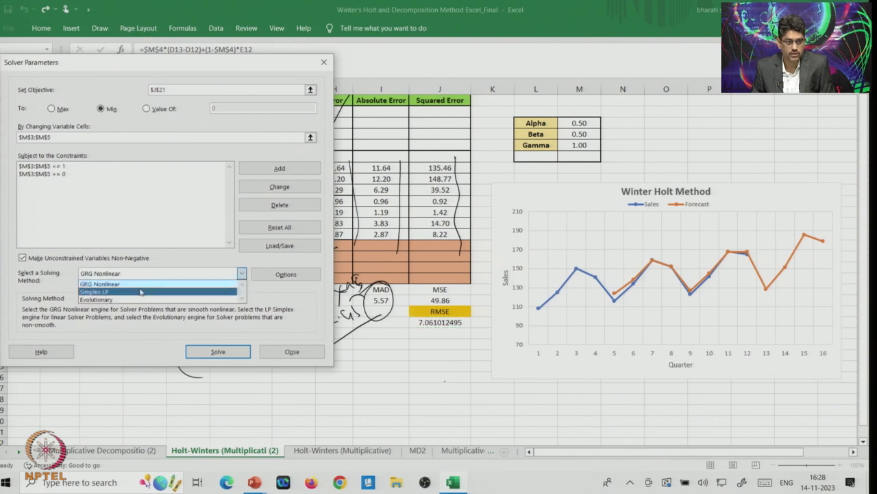
left_click(129, 283)
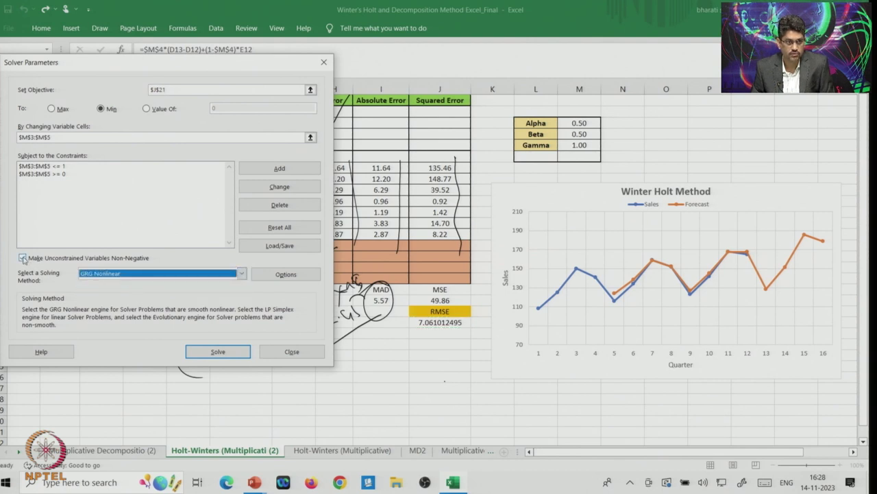
left_click(23, 258)
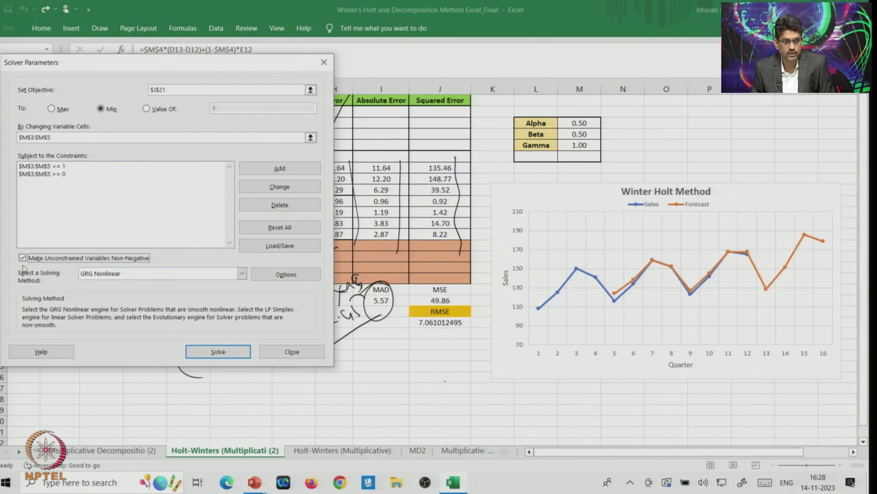
left_click(211, 353)
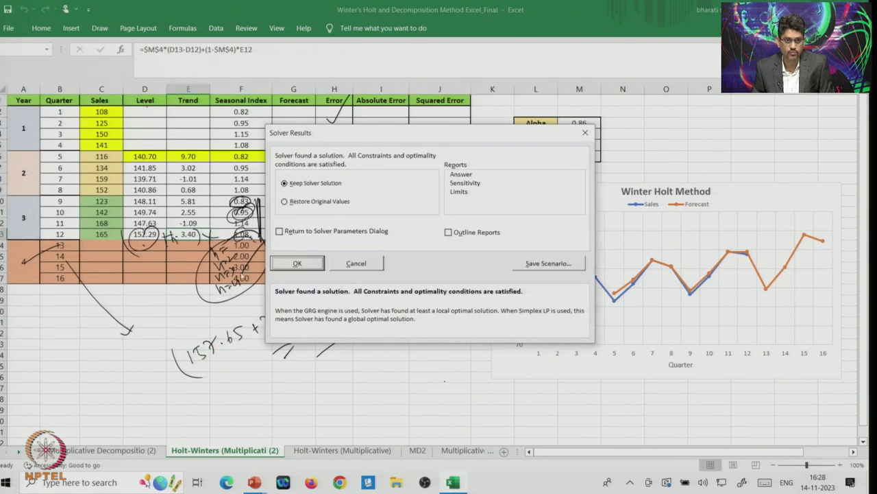
left_click(298, 264)
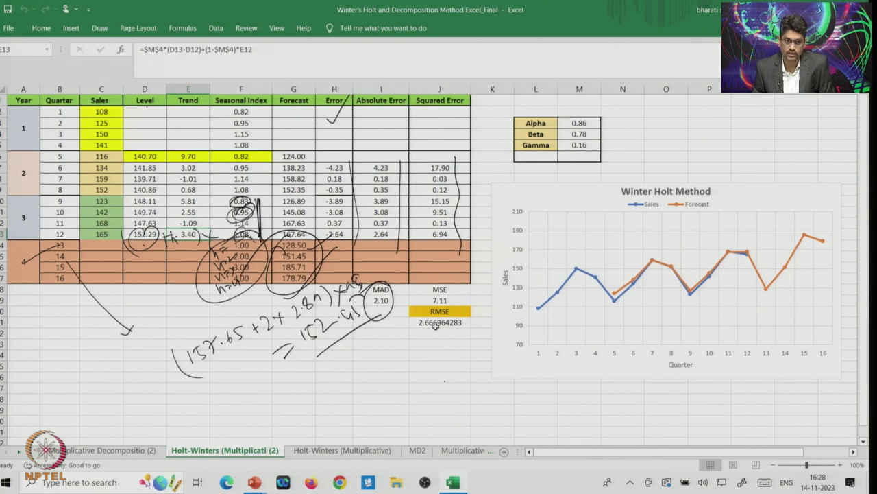
Delete the ink circle around the forecasts of quarters 13 to 16 and the handwritten forecast calculation with its annotations
mouse_move(295, 247)
left_mouse_down()
mouse_move(303, 294)
mouse_move(307, 252)
mouse_move(334, 234)
left_mouse_up()
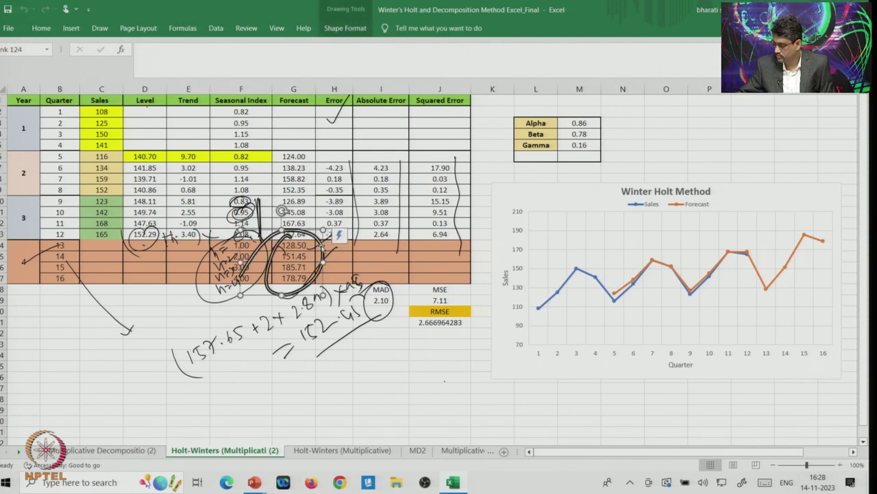
key("Delete")
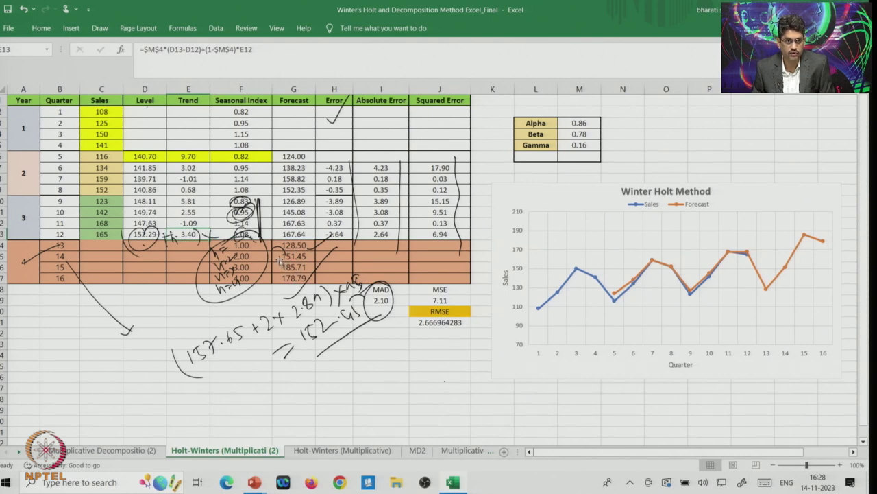
left_click(264, 270)
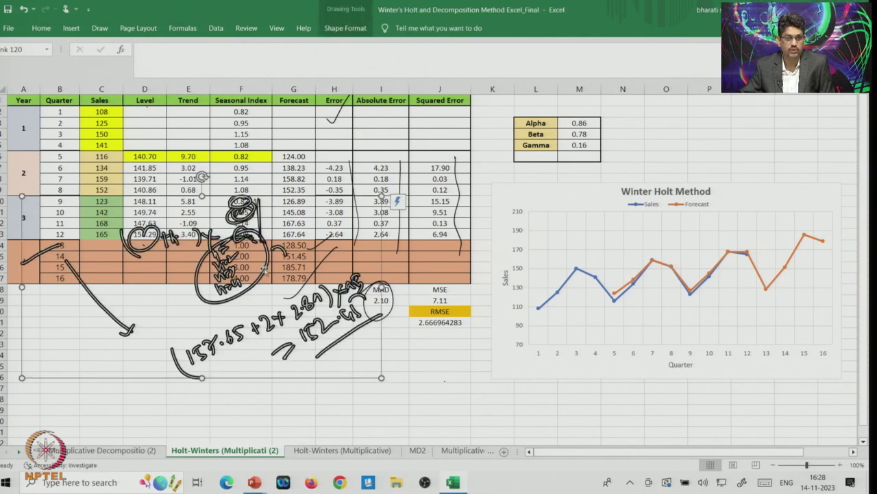
key("Delete")
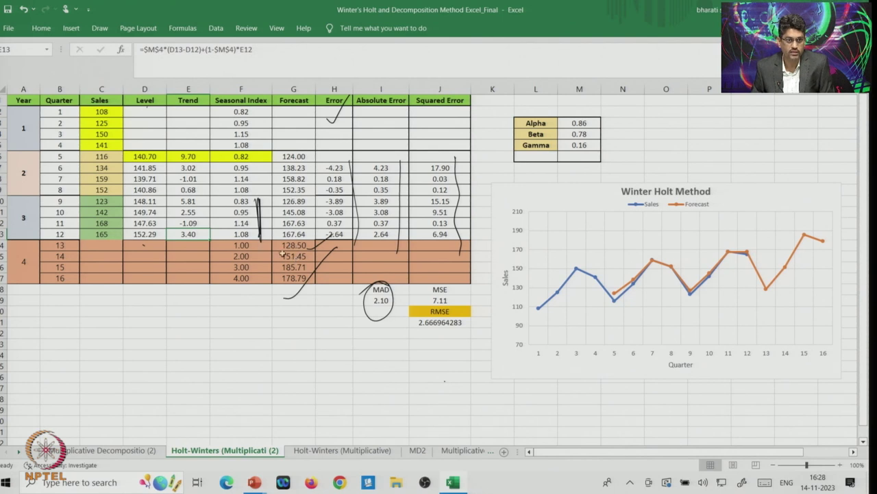
Copy the forecasts of quarters 13 to 16 and paste them as values into the Sales column from C14
left_click_drag(293, 245, 299, 284)
key("ctrl+c")
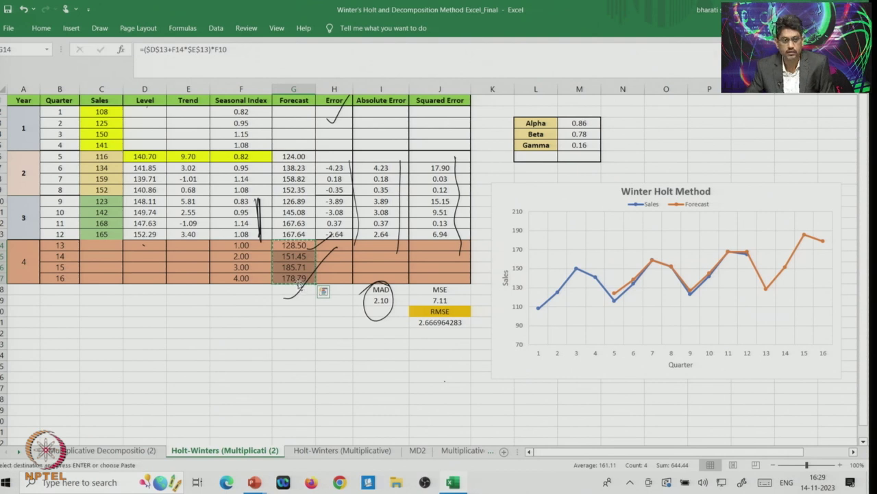
left_click(96, 246)
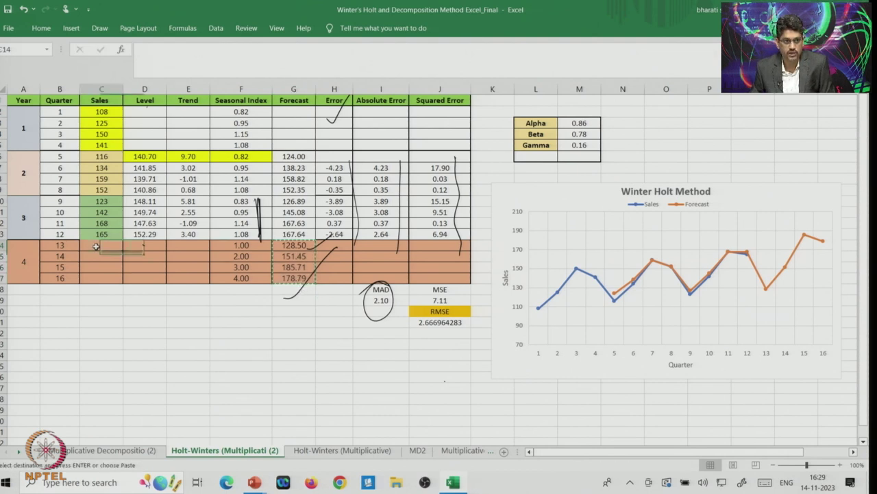
right_click(96, 246)
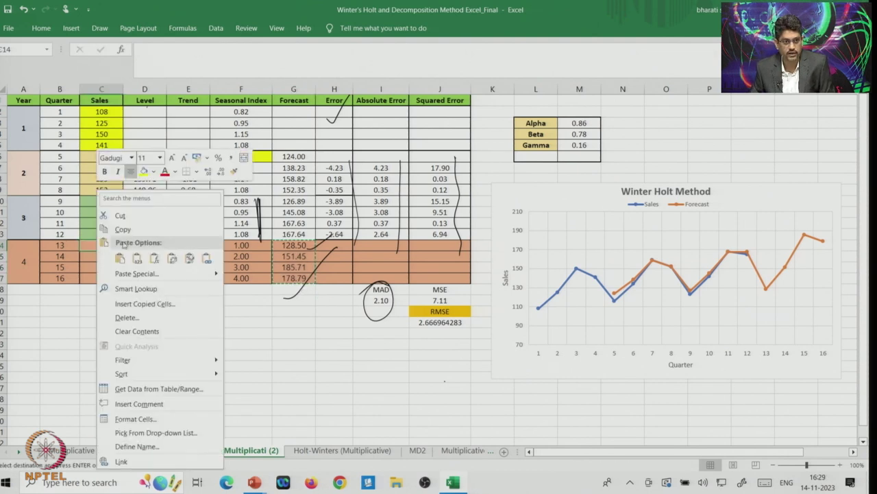
left_click(141, 258)
left_click(115, 330)
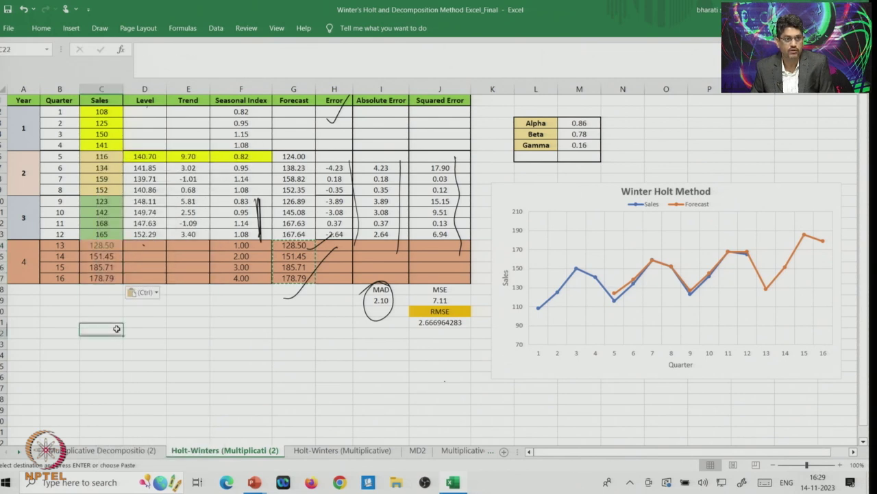
left_click(99, 246)
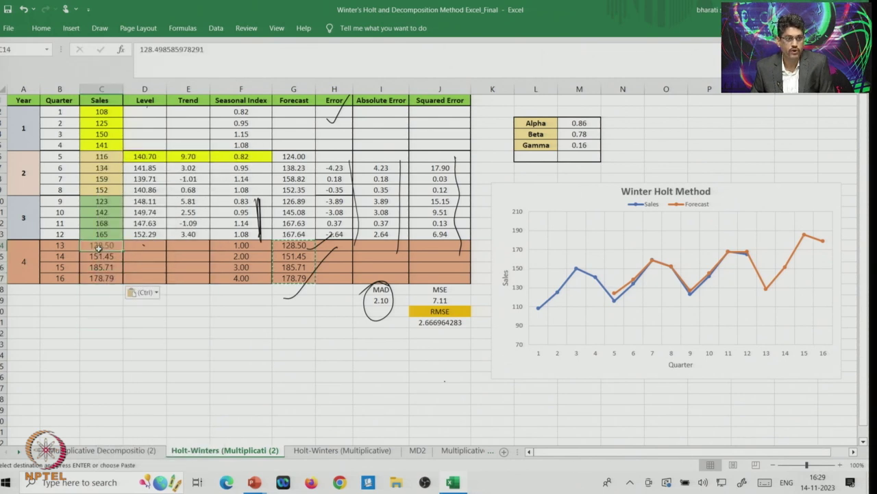
left_click(121, 326)
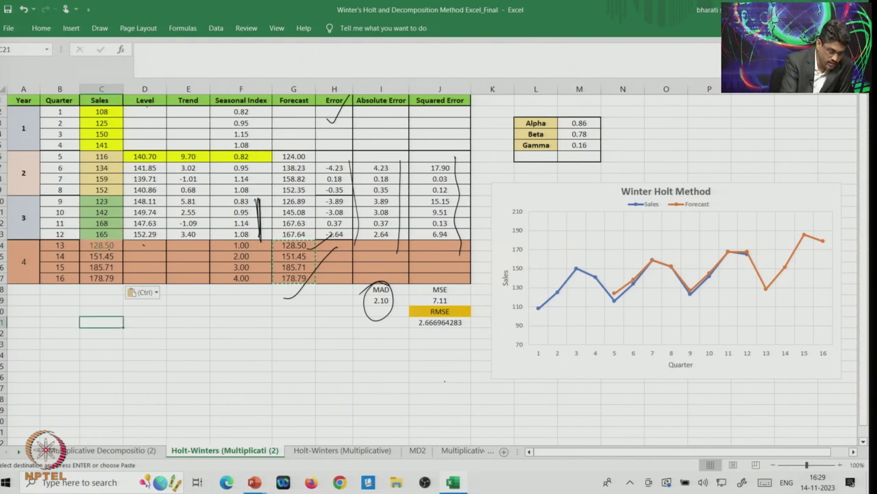
Circle the Sales values of quarters 1, 5, 9 and 13 in ink and link them with curved lines
mouse_move(103, 240)
left_mouse_down()
mouse_move(81, 251)
mouse_move(118, 241)
mouse_move(75, 255)
left_mouse_up()
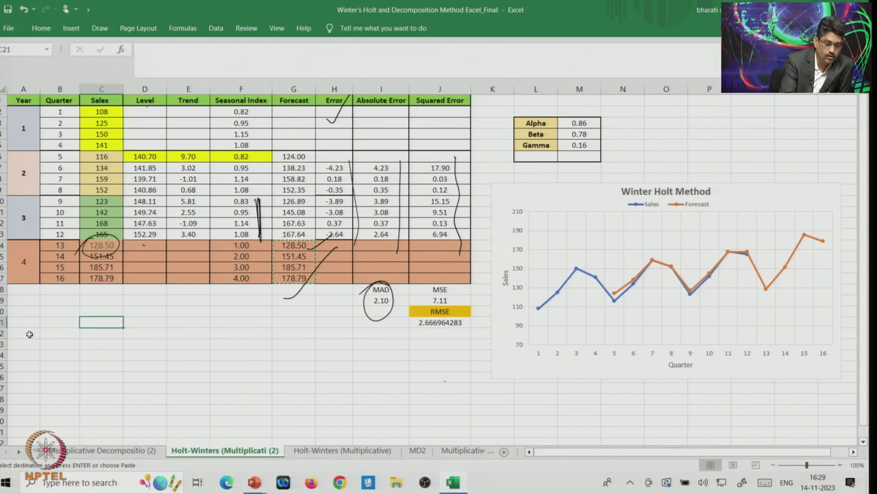
mouse_move(96, 107)
left_mouse_down()
mouse_move(114, 125)
mouse_move(87, 106)
left_mouse_up()
left_click_drag(96, 144, 99, 151)
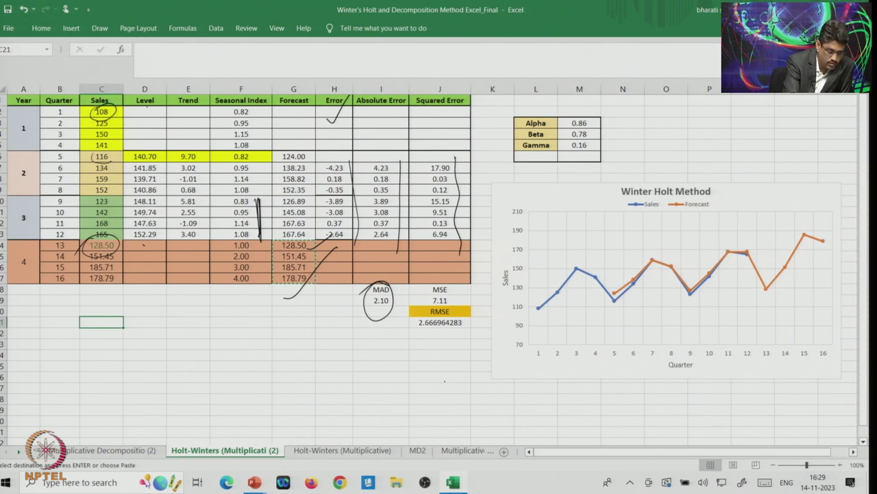
mouse_move(106, 198)
left_mouse_down()
mouse_move(96, 200)
mouse_move(98, 212)
mouse_move(112, 200)
mouse_move(92, 199)
left_mouse_up()
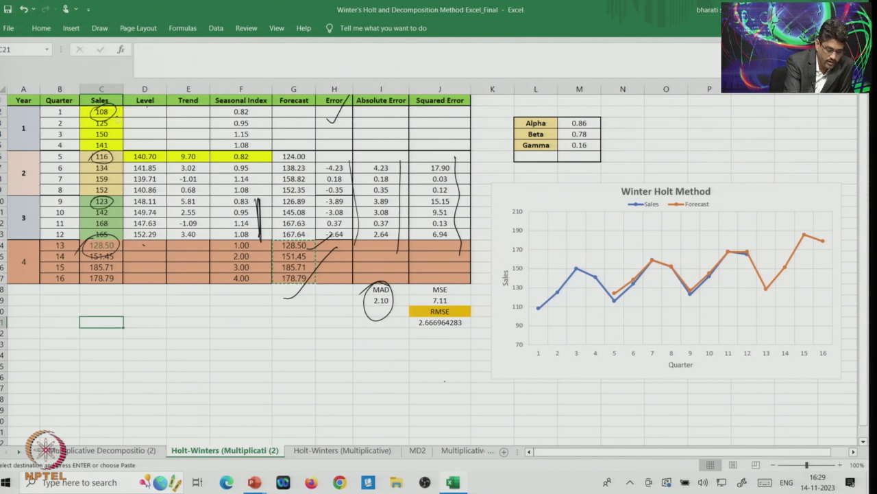
left_click_drag(121, 140, 111, 121)
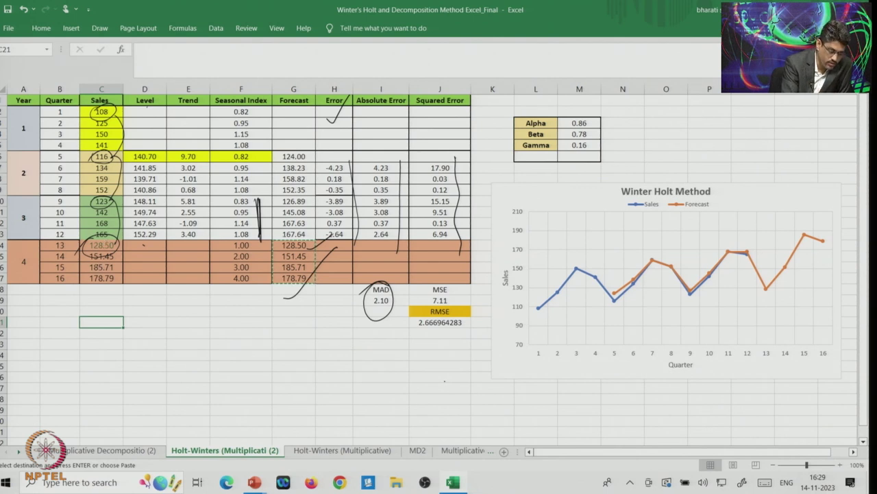
Circle the quarter 15 Sales value in ink and draw a long curved arrow from it to the chart near quarter 13
mouse_move(85, 274)
left_mouse_down()
mouse_move(122, 263)
mouse_move(83, 267)
left_mouse_up()
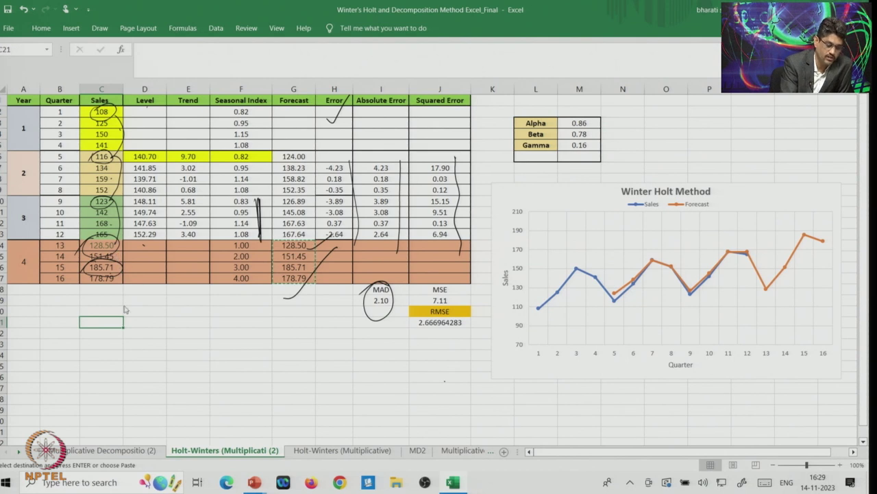
mouse_move(123, 269)
left_mouse_down()
mouse_move(245, 370)
mouse_move(460, 371)
mouse_move(752, 289)
mouse_move(745, 302)
left_mouse_up()
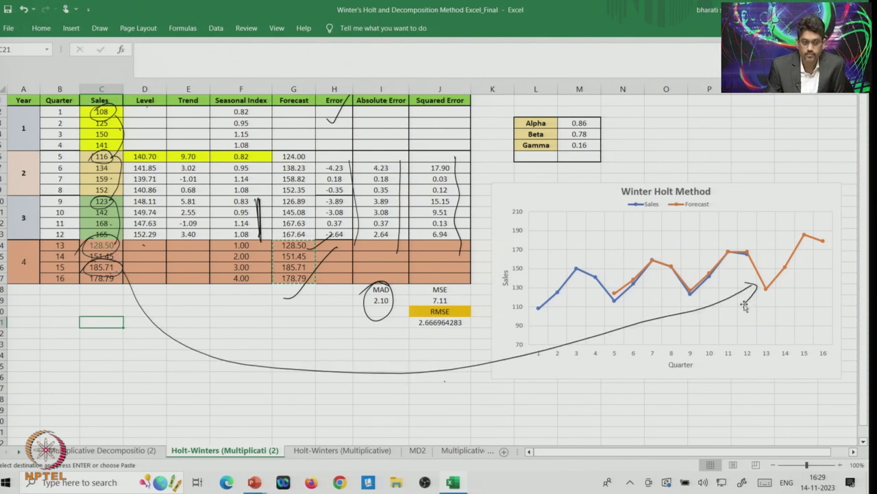
Circle the chart's Forecast legend entry and its quarter 5 points in ink, and mark the quarter 5 forecast in the table
left_click_drag(706, 195, 678, 210)
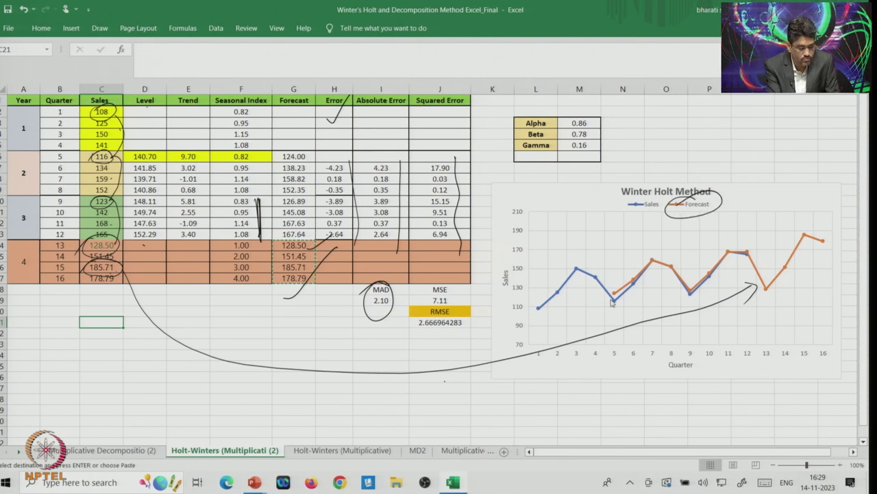
left_click_drag(291, 170, 319, 148)
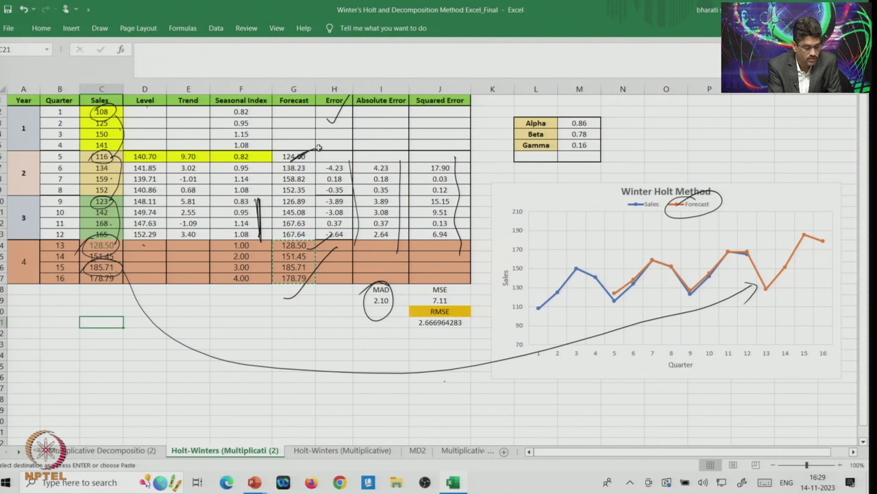
left_click_drag(613, 287, 601, 289)
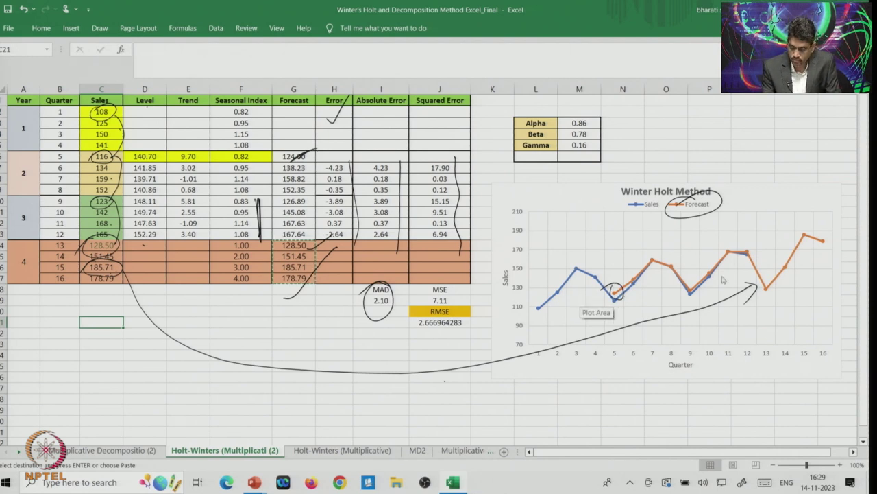
Mark the Sales rise over quarters 1 to 3, bracket quarters 1 to 11 and 5 to 15, and delete the long arrow's curve
left_click_drag(523, 302, 575, 265)
mouse_move(524, 327)
left_mouse_down()
mouse_move(730, 303)
mouse_move(720, 322)
mouse_move(532, 350)
left_mouse_up()
left_click_drag(614, 308, 615, 338)
mouse_move(811, 288)
left_mouse_down()
mouse_move(808, 323)
mouse_move(624, 331)
left_mouse_up()
left_click(475, 368)
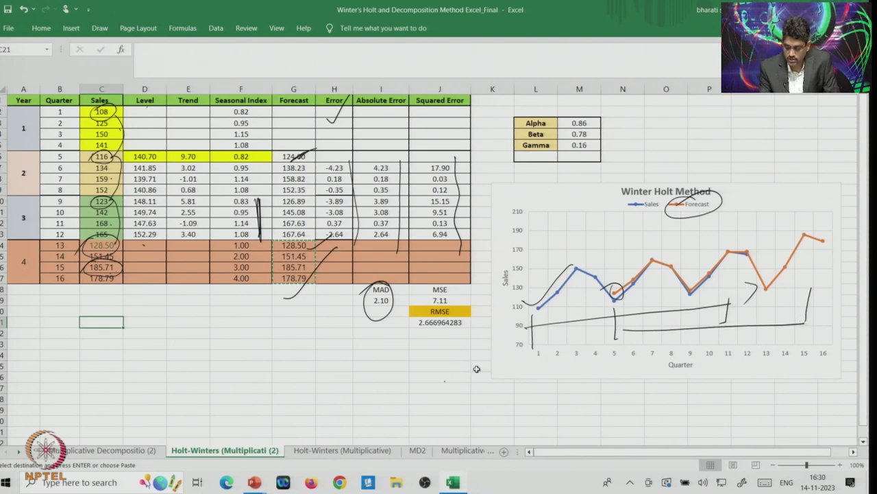
Add an ink tick beside the end of the forecast line and draw a rising trend line across the chart
left_click_drag(809, 268, 844, 240)
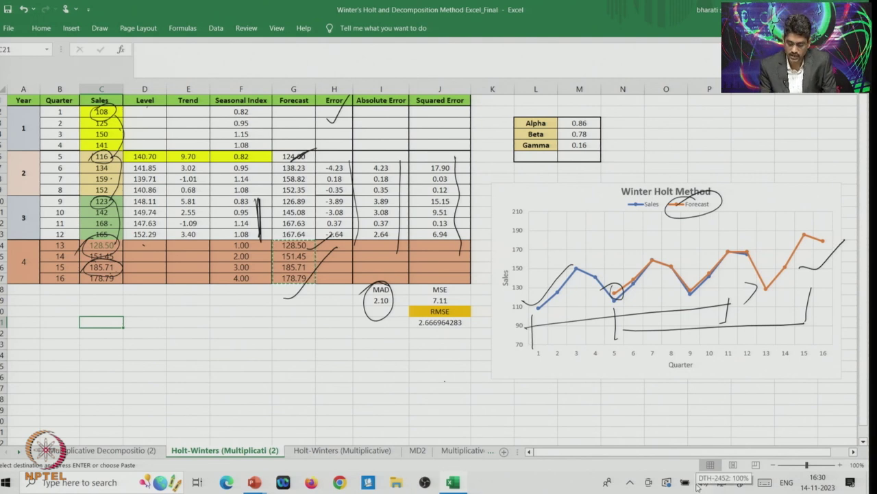
left_click_drag(513, 305, 857, 244)
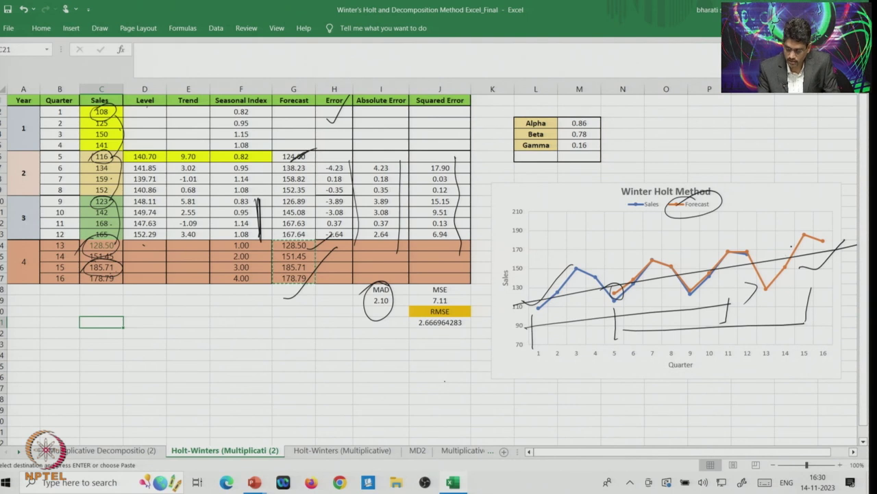
Circle the chart's forecast points for quarters 13, 15 and 16, and draw a curved arrow from the quarter 13 Sales value to its point
left_click_drag(803, 237, 779, 225)
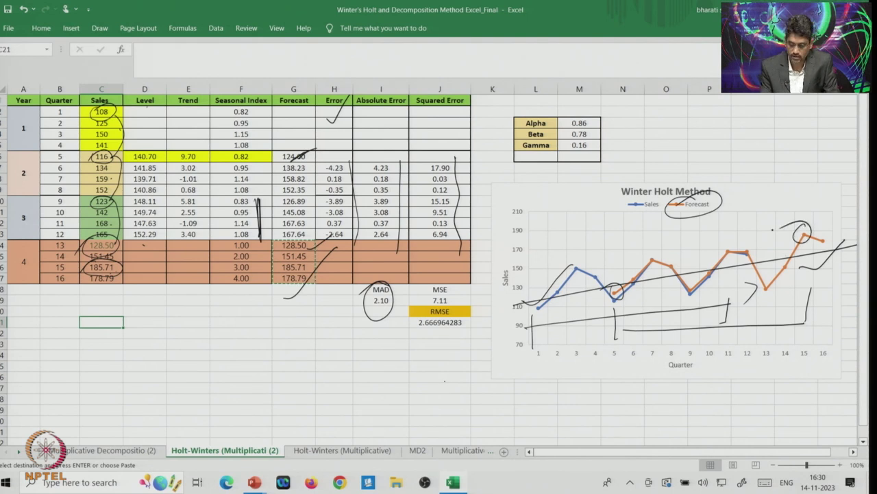
mouse_move(757, 281)
left_mouse_down()
mouse_move(762, 297)
mouse_move(757, 282)
left_mouse_up()
mouse_move(121, 259)
left_mouse_down()
mouse_move(295, 359)
mouse_move(646, 347)
mouse_move(753, 304)
mouse_move(754, 317)
left_mouse_up()
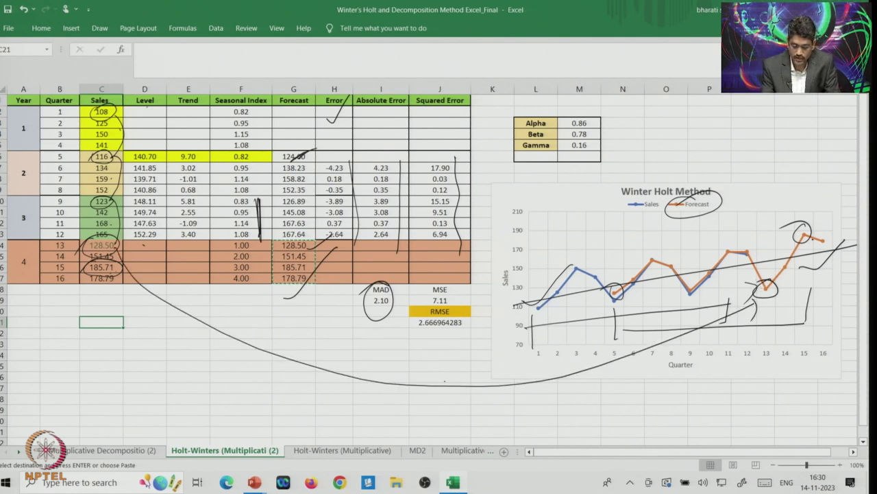
mouse_move(835, 248)
left_mouse_down()
mouse_move(815, 236)
mouse_move(832, 244)
left_mouse_up()
Trace the chart's declines after the quarter 3, 7 and 11 peaks in ink and add a large tick below the forecast line
left_click_drag(728, 251, 755, 255)
left_click_drag(575, 266, 609, 285)
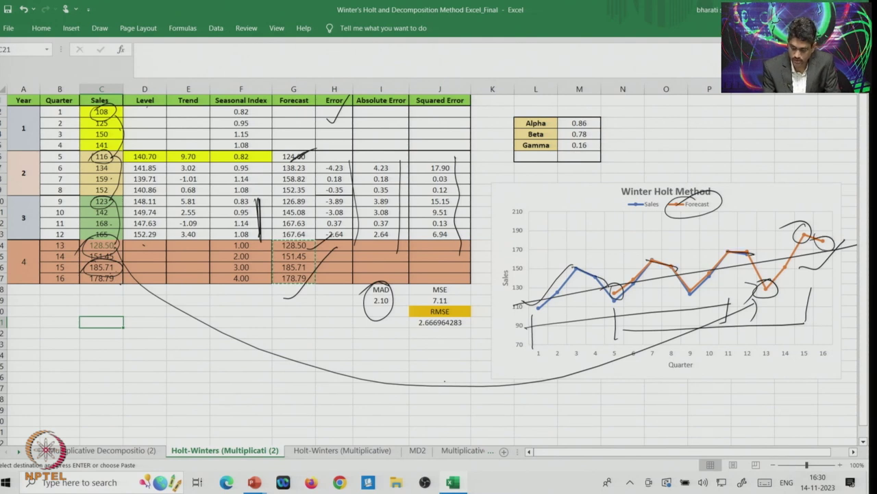
left_click_drag(751, 328, 854, 264)
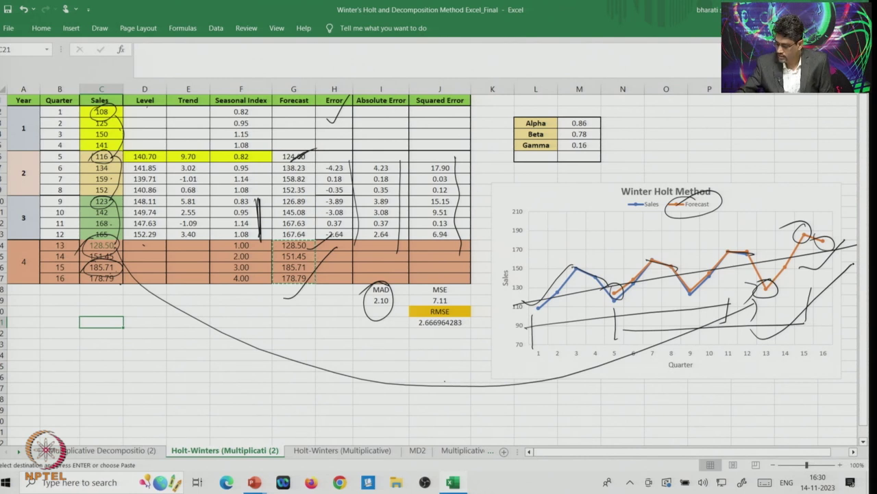
Switch to the PowerPoint slide show with the Winter's Holt Method chart
key("alt+Tab")
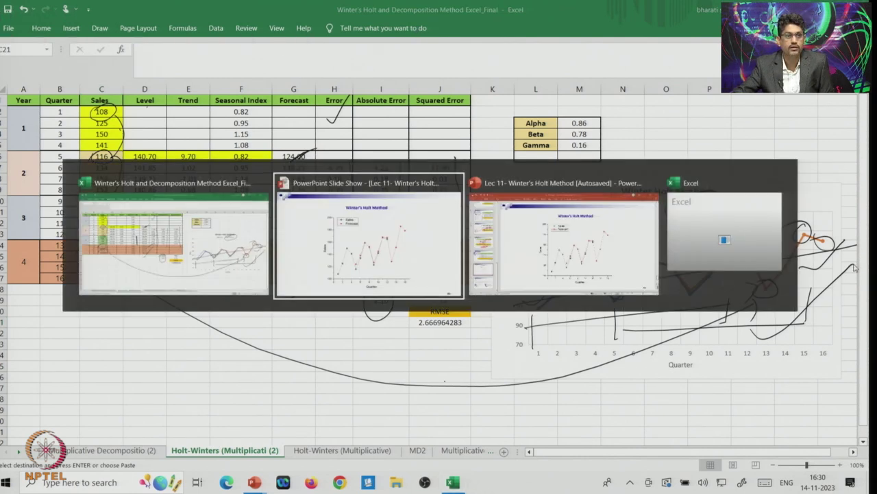